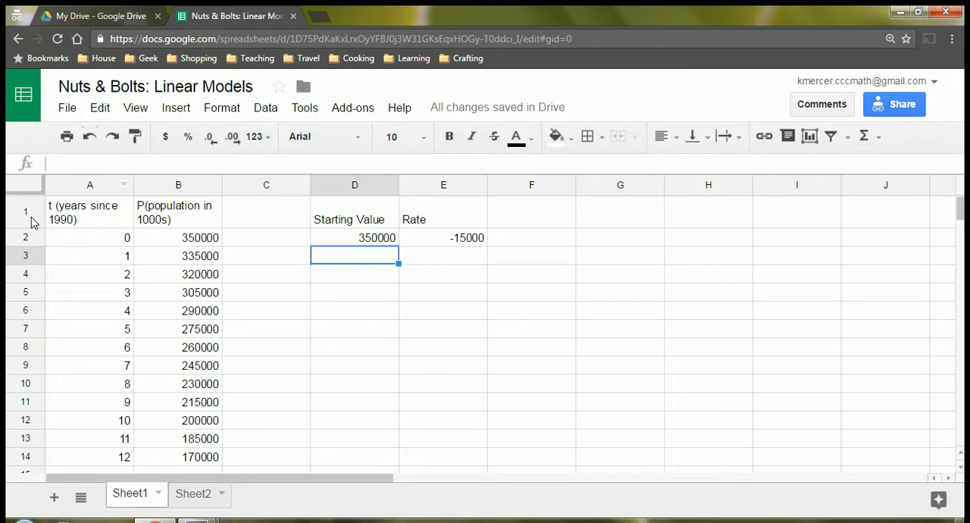
# Insert a chart from the year and population data in cells A1:B14, including the header row.
pyautogui.moveTo(86, 219); pyautogui.dragTo(190, 466)
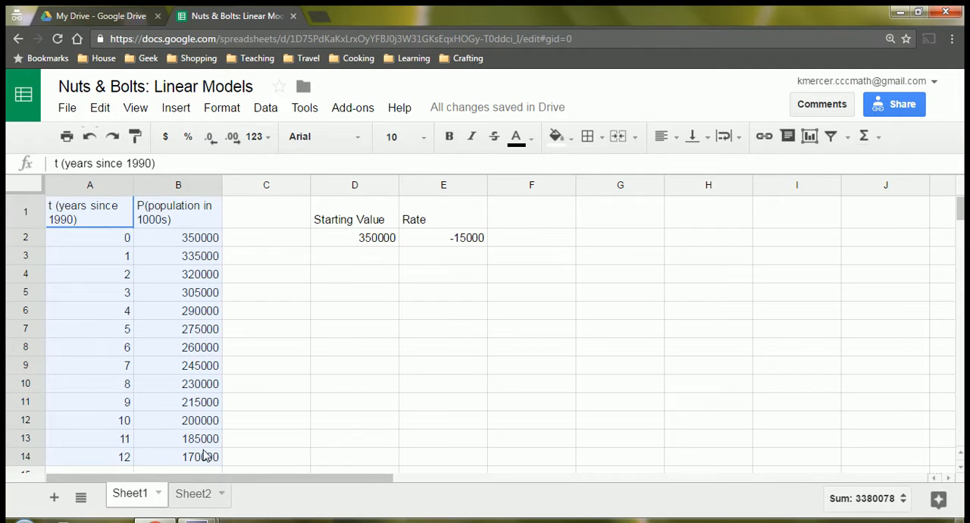
pyautogui.moveTo(192, 452)
pyautogui.mouseDown()
pyautogui.moveTo(191, 462)
pyautogui.moveTo(226, 455)
pyautogui.moveTo(194, 457)
pyautogui.moveTo(199, 463)
pyautogui.mouseUp()
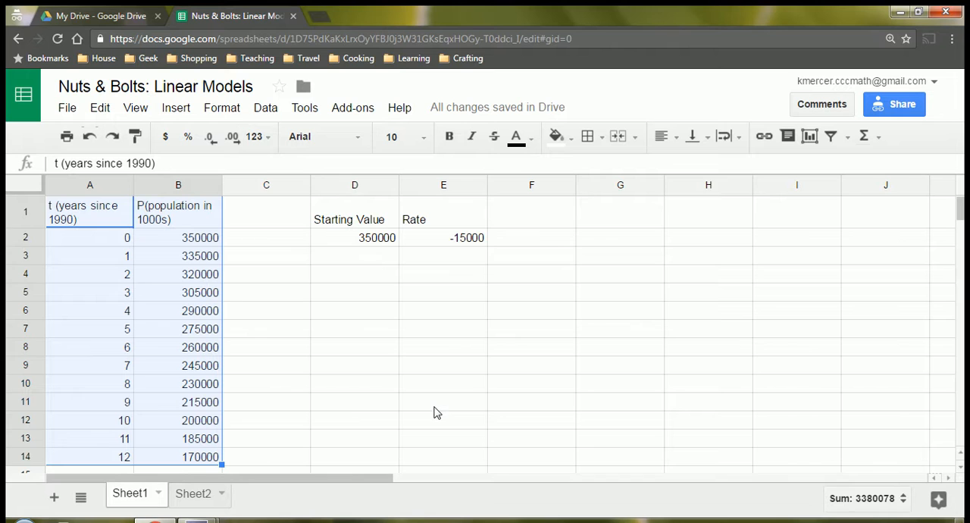
pyautogui.click(174, 113)
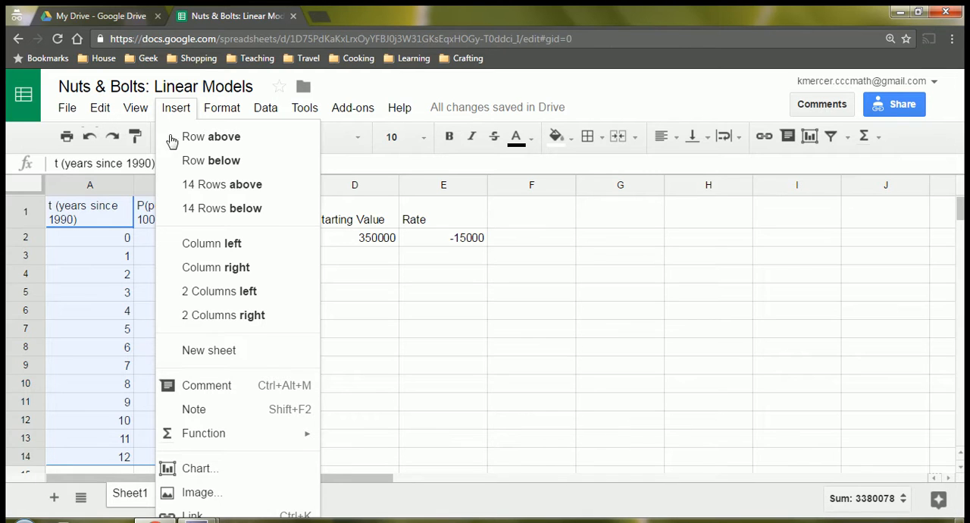
pyautogui.click(198, 469)
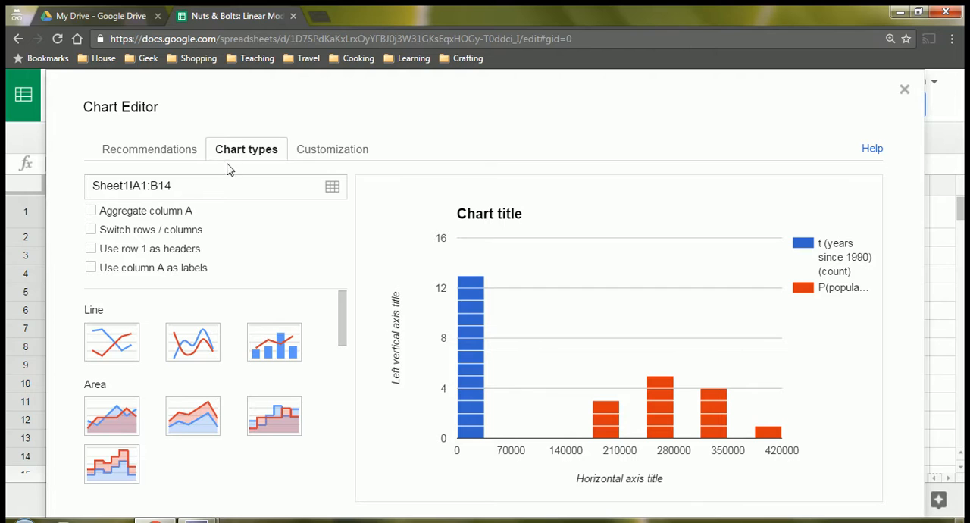
# Change the chart type to a scatter chart.
pyautogui.click(161, 156)
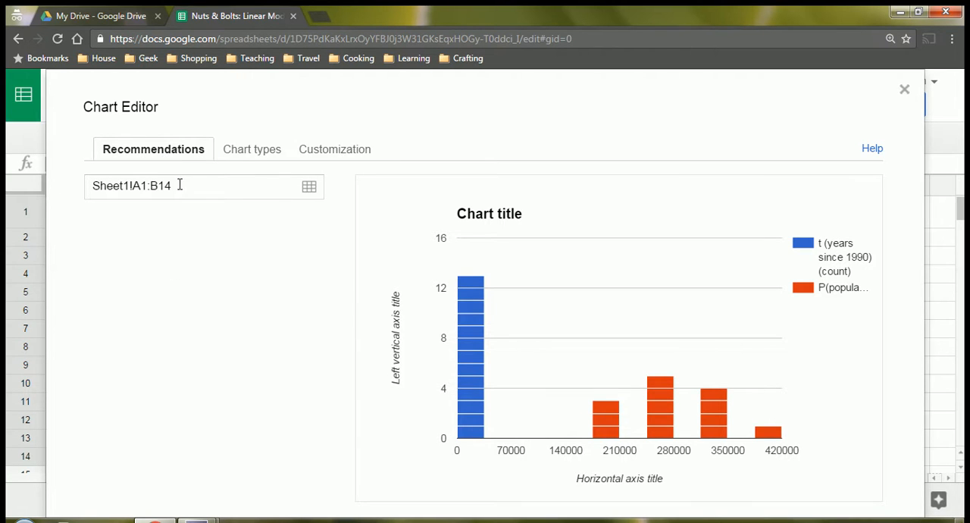
pyautogui.click(238, 156)
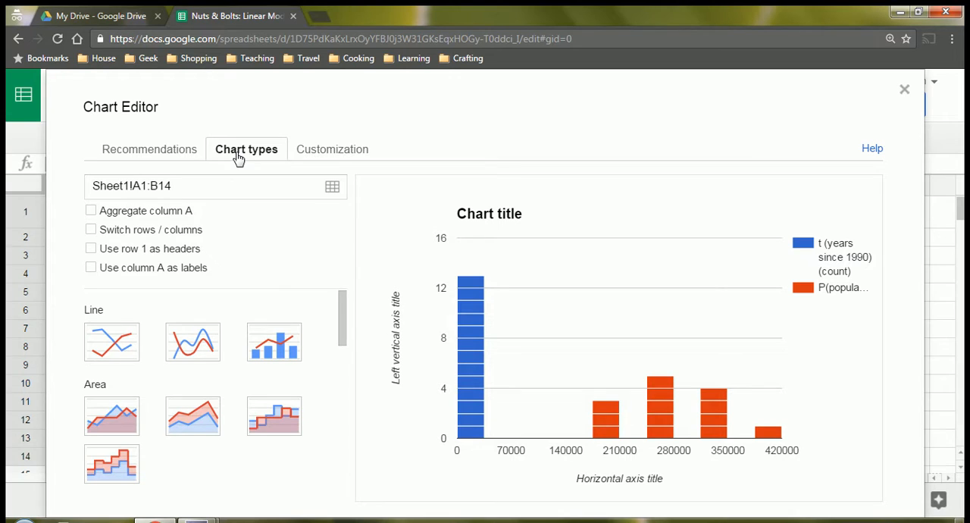
pyautogui.click(334, 156)
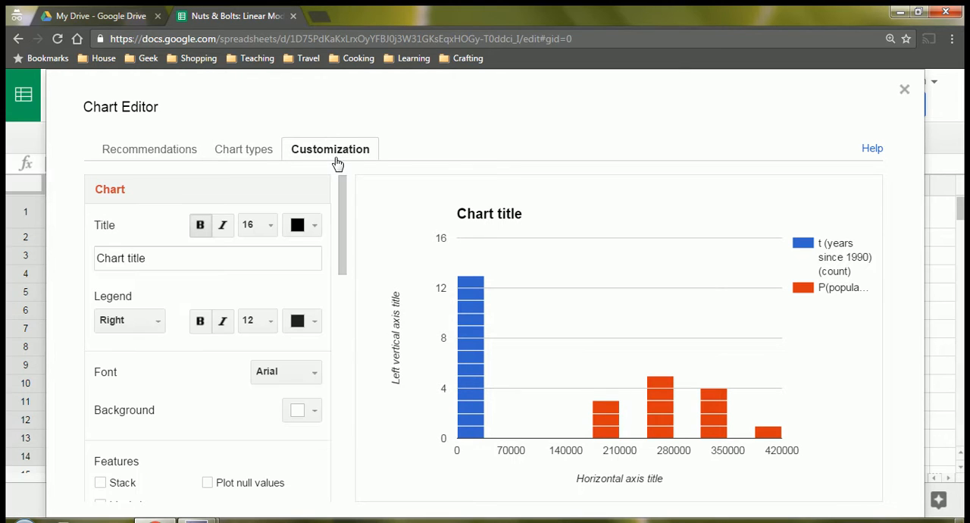
pyautogui.click(261, 150)
pyautogui.moveTo(340, 303); pyautogui.dragTo(341, 411)
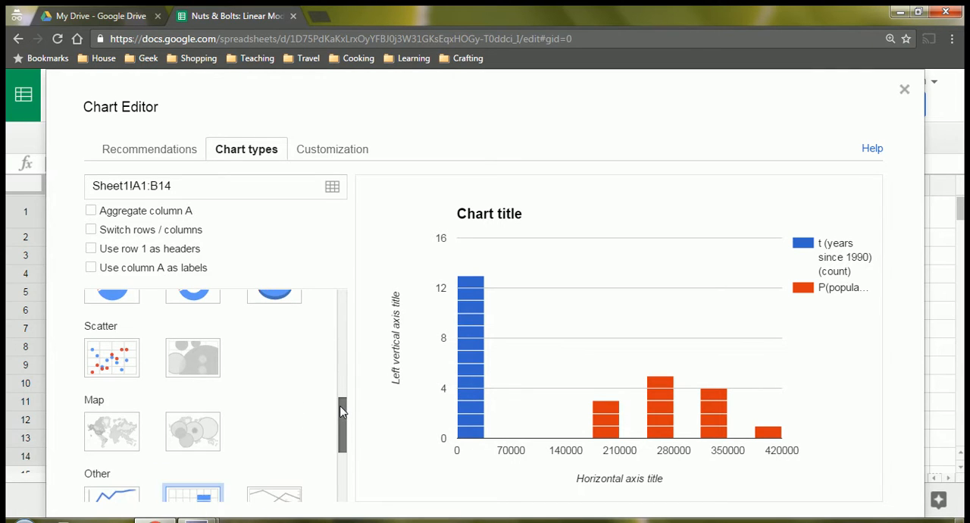
pyautogui.click(115, 368)
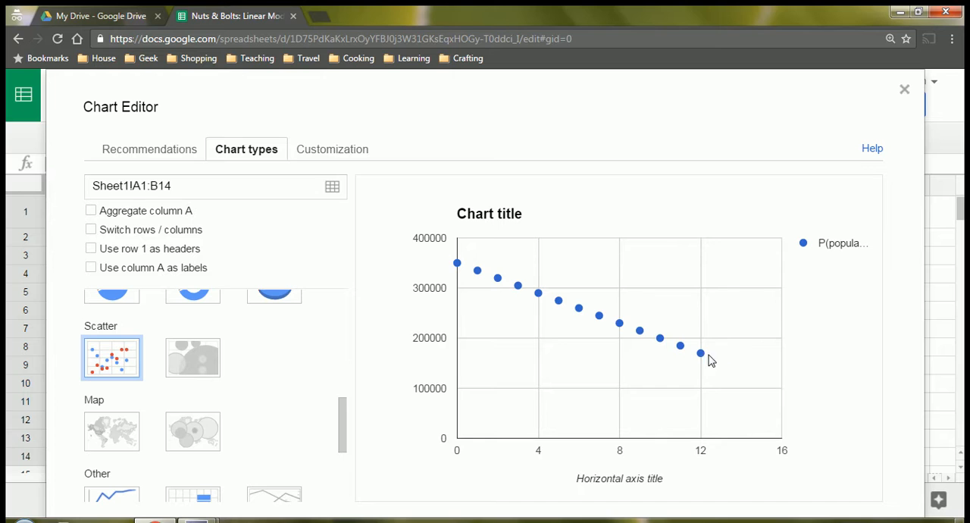
# Set the chart title to "Population of a Midwestern Town".
pyautogui.moveTo(684, 350)
pyautogui.click(332, 154)
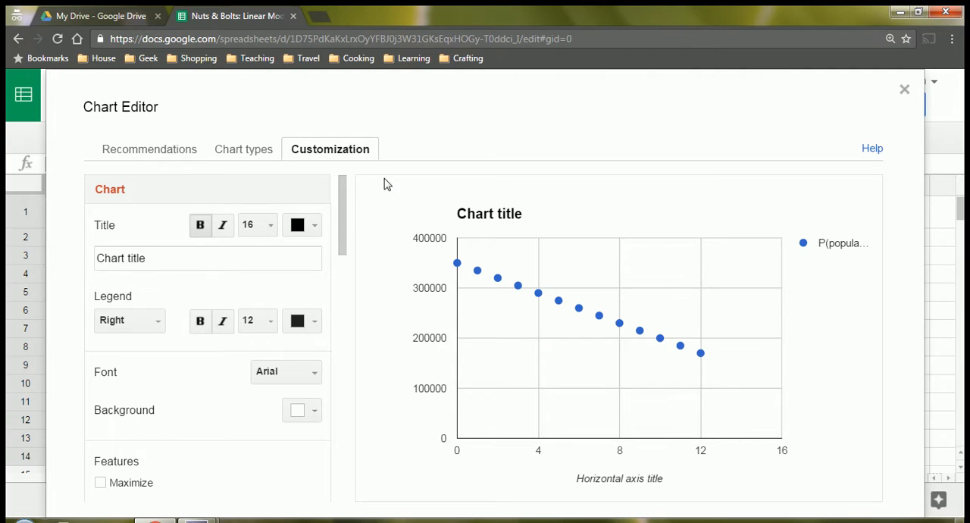
pyautogui.moveTo(155, 258); pyautogui.dragTo(82, 259)
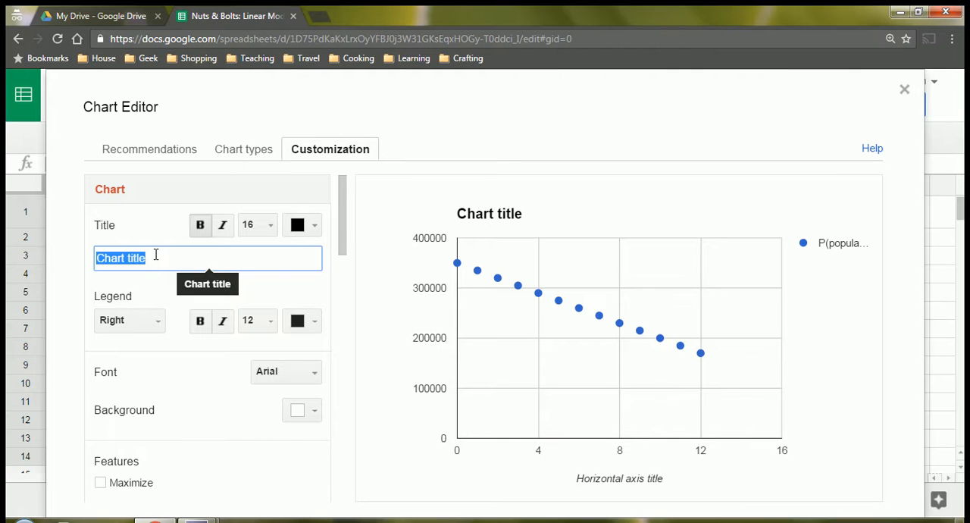
pyautogui.write('Populat')
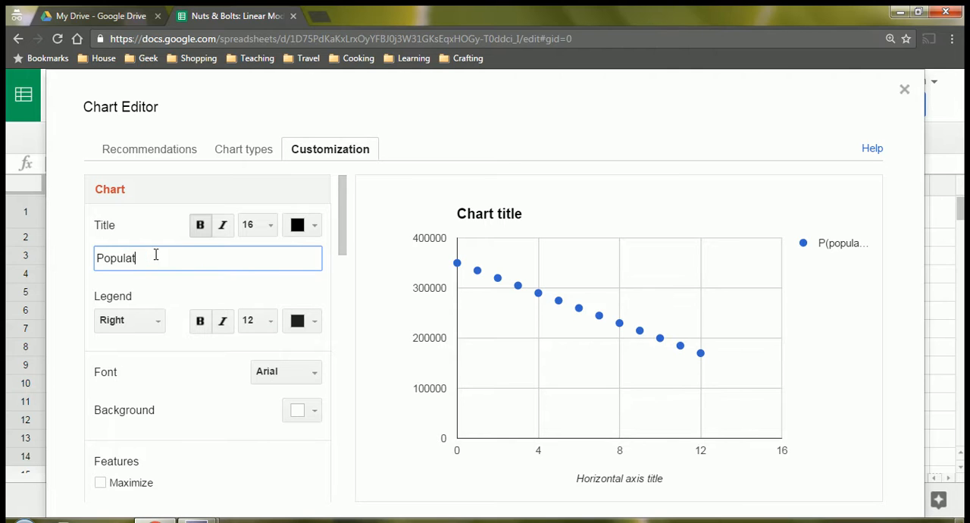
pyautogui.write('ion of a Midwestern')
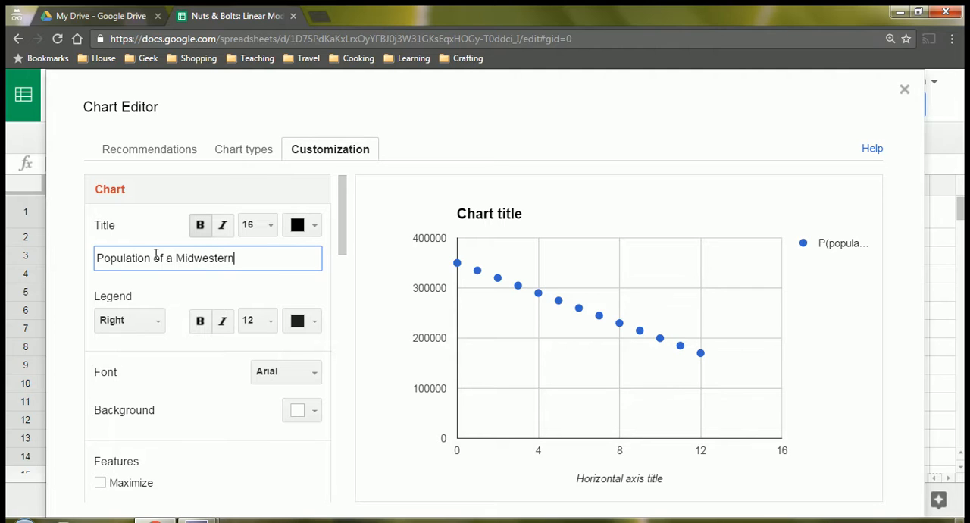
pyautogui.write(' Town')
pyautogui.click(173, 294)
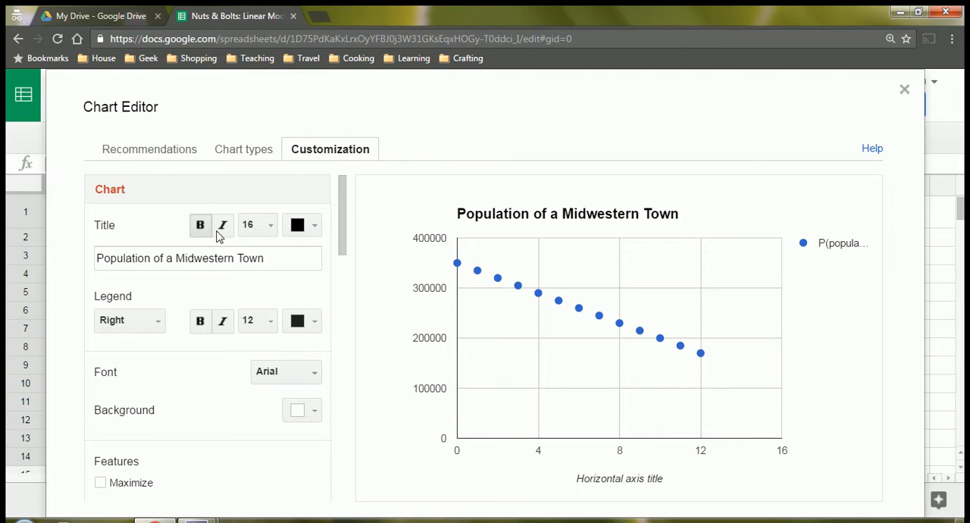
# Format the chart title with font size 18 and a dark magenta color.
pyautogui.click(260, 226)
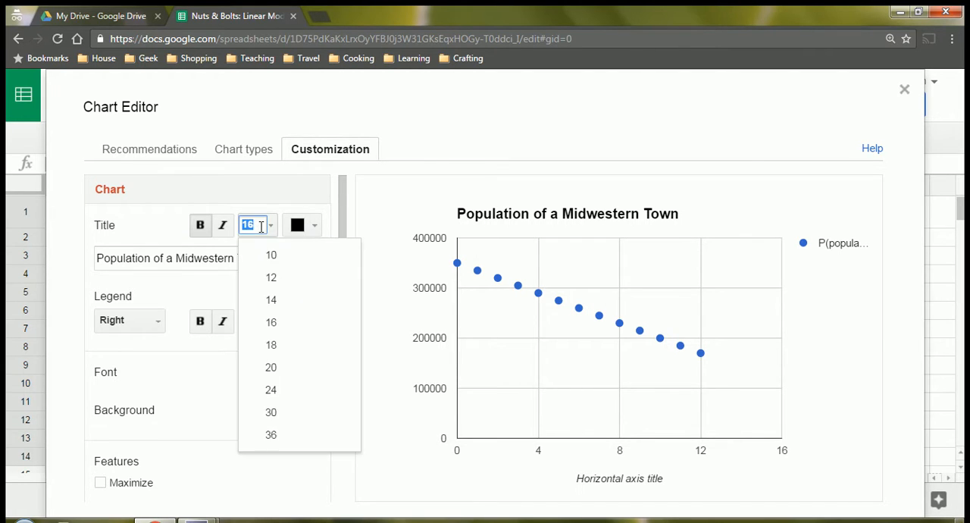
pyautogui.click(277, 346)
pyautogui.click(312, 230)
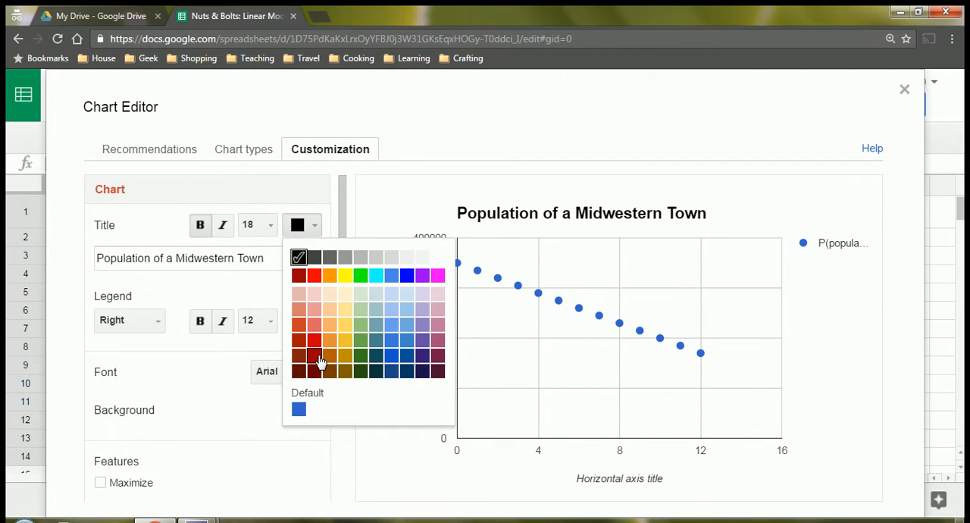
pyautogui.click(436, 359)
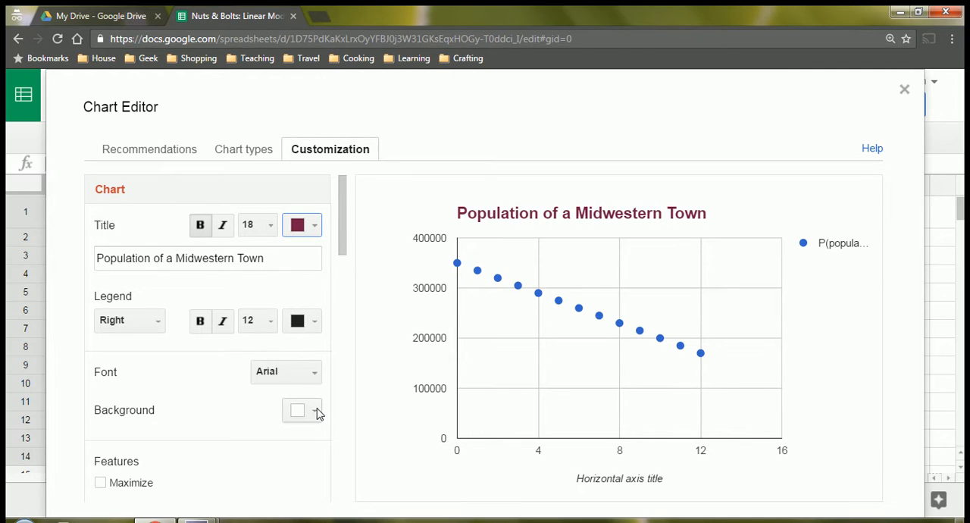
# Set the chart font to Garamond and the legend position to Bottom.
pyautogui.click(307, 377)
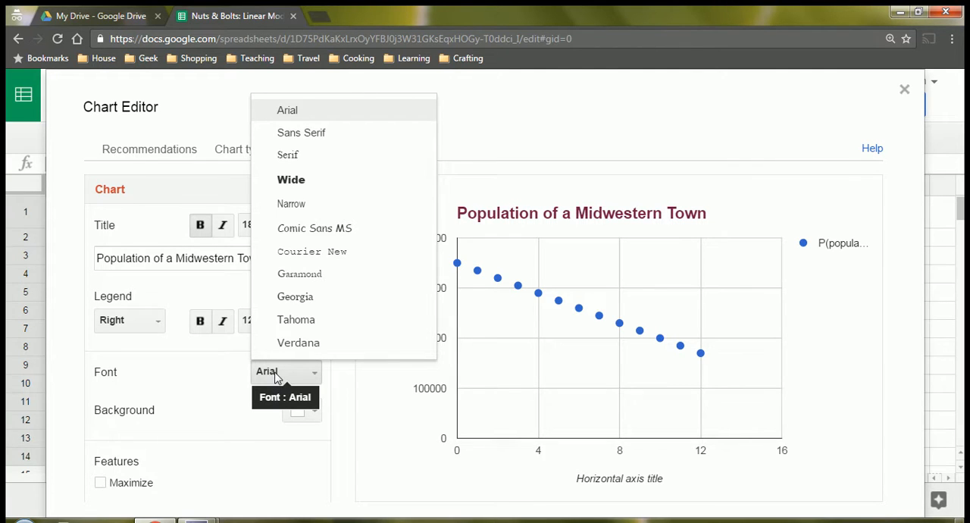
pyautogui.click(307, 276)
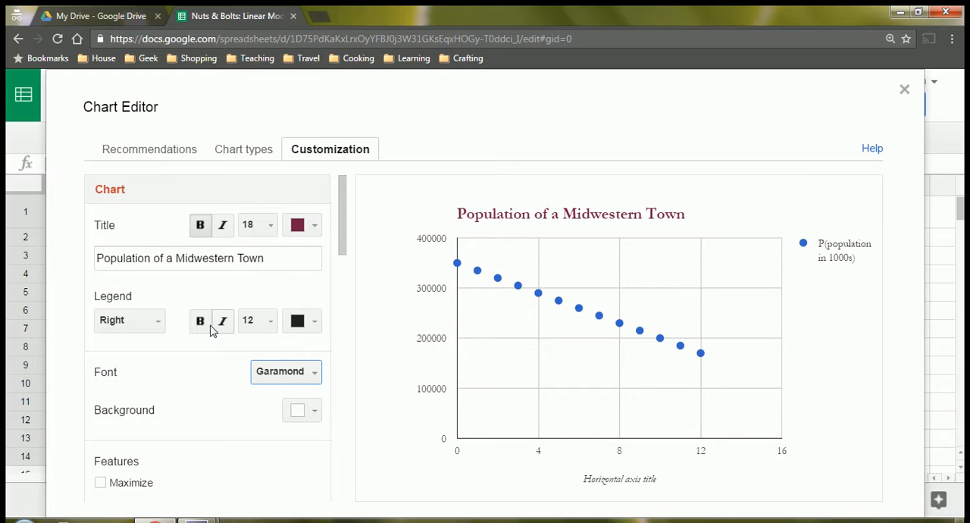
pyautogui.click(139, 326)
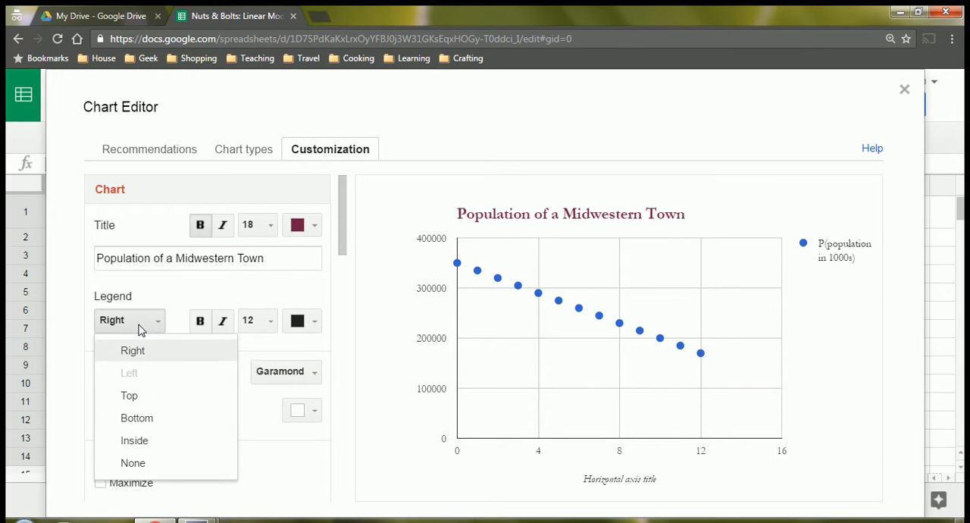
pyautogui.click(132, 418)
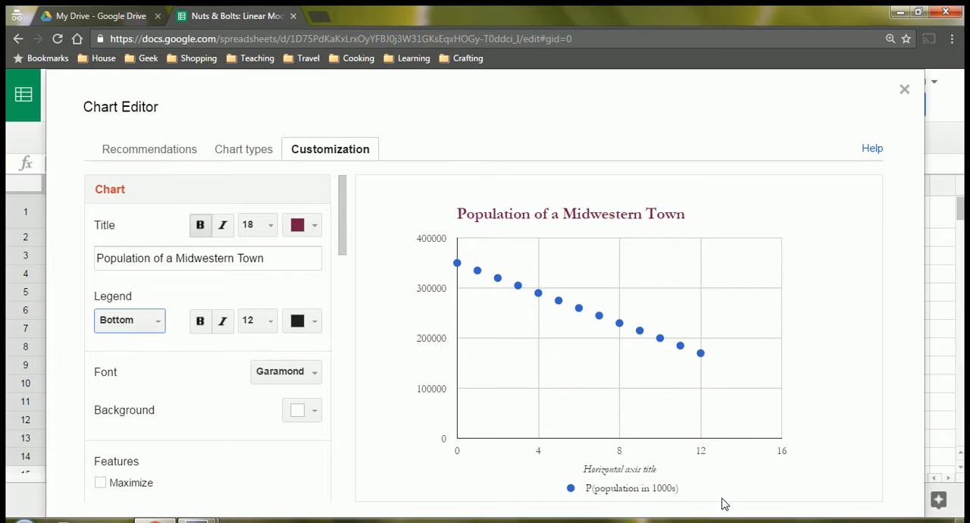
pyautogui.click(222, 326)
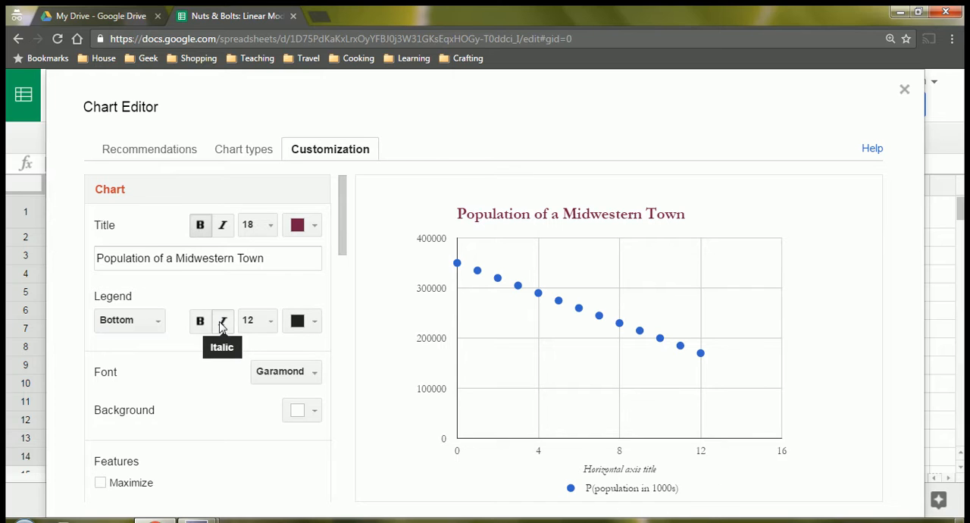
pyautogui.click(231, 327)
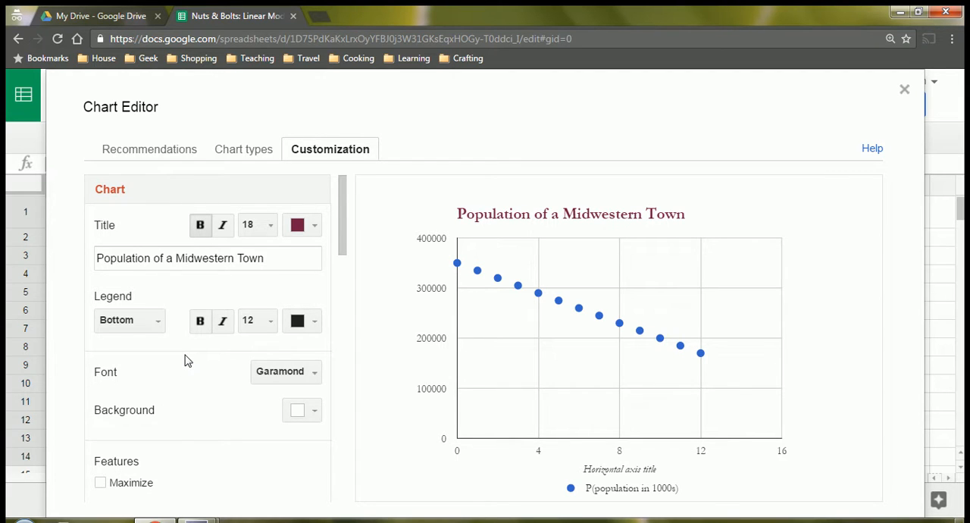
# Set the chart background to a light yellow, trying a stronger yellow first.
pyautogui.scroll(-2, 187, 360)
pyautogui.click(316, 341)
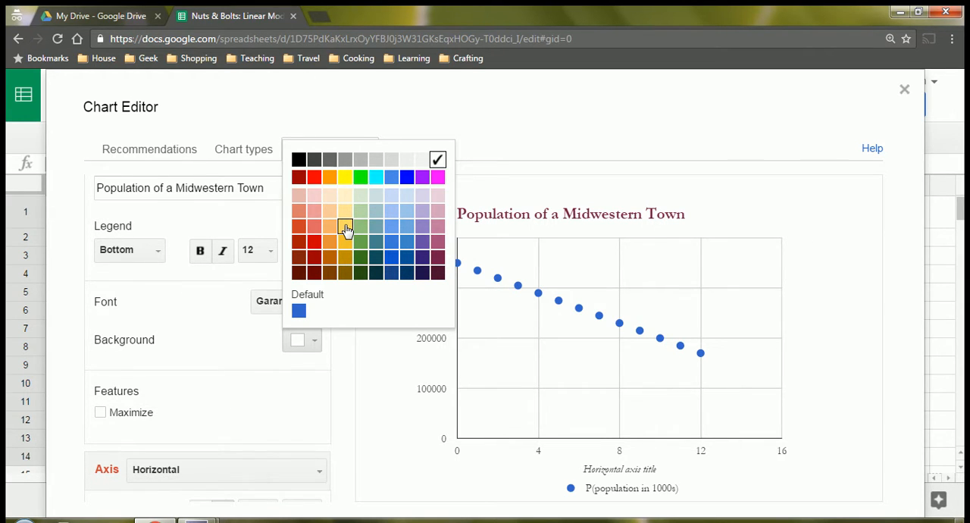
pyautogui.click(345, 229)
pyautogui.click(317, 343)
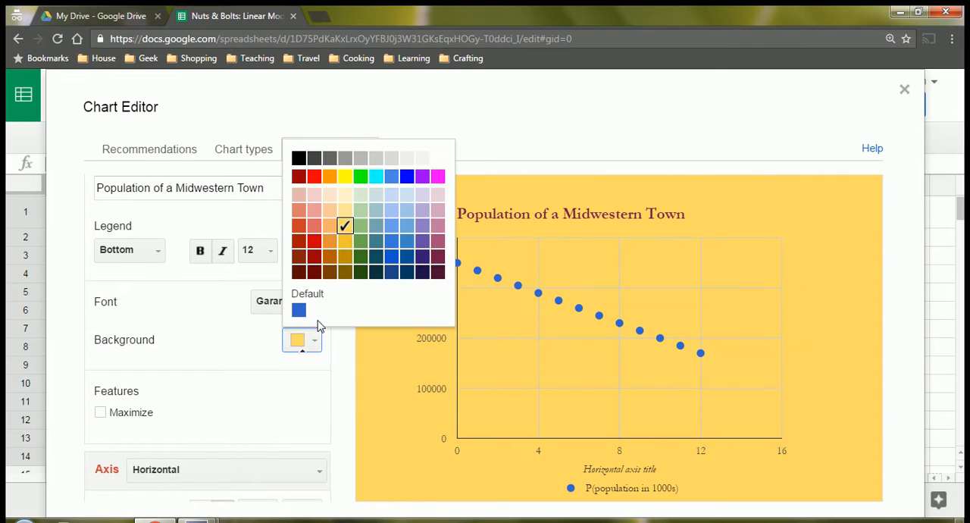
pyautogui.click(345, 210)
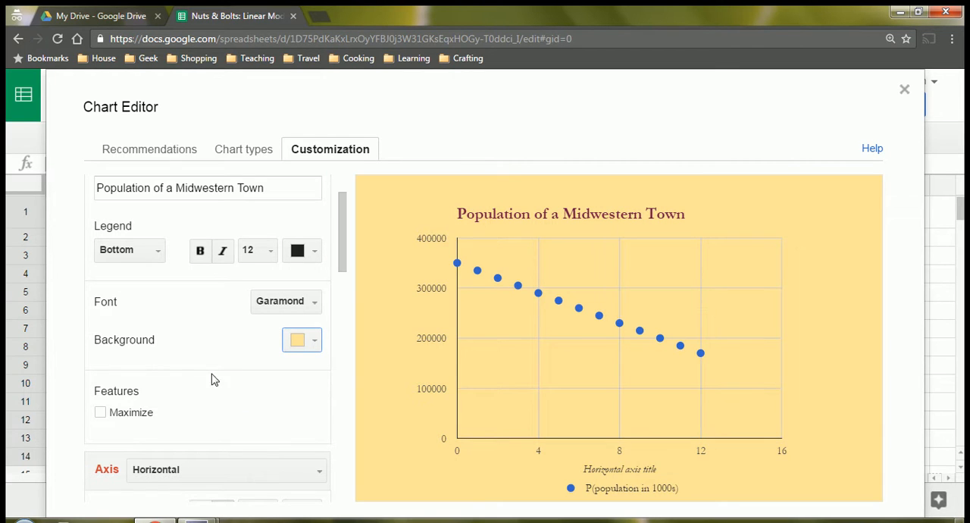
# Set the horizontal axis title to "Years since 1990" and color it dark magenta.
pyautogui.scroll(-3, 217, 343)
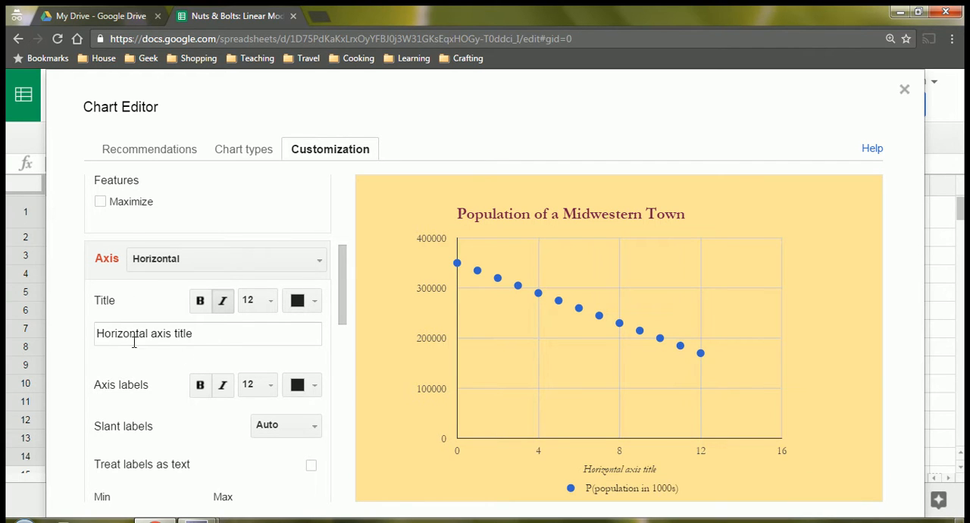
pyautogui.click(203, 338)
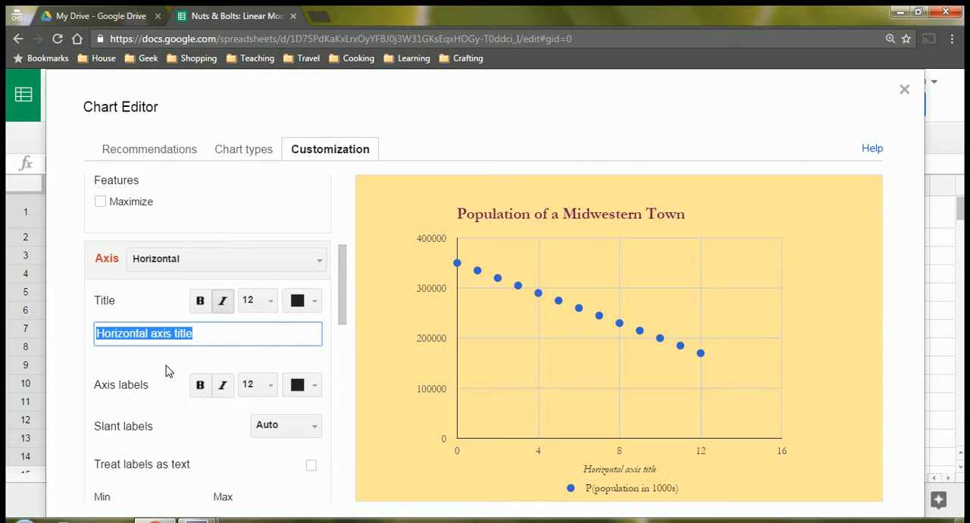
pyautogui.write('Ye')
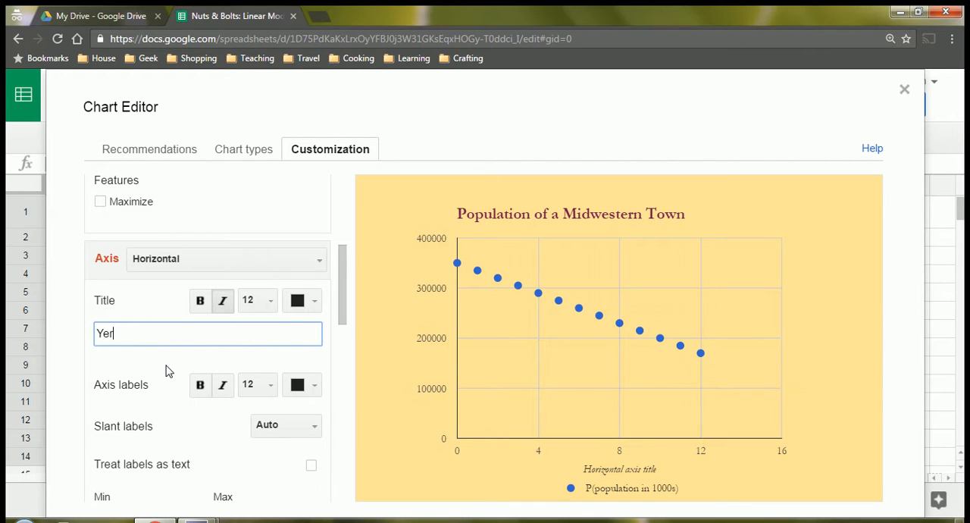
pyautogui.write('ars since 1990')
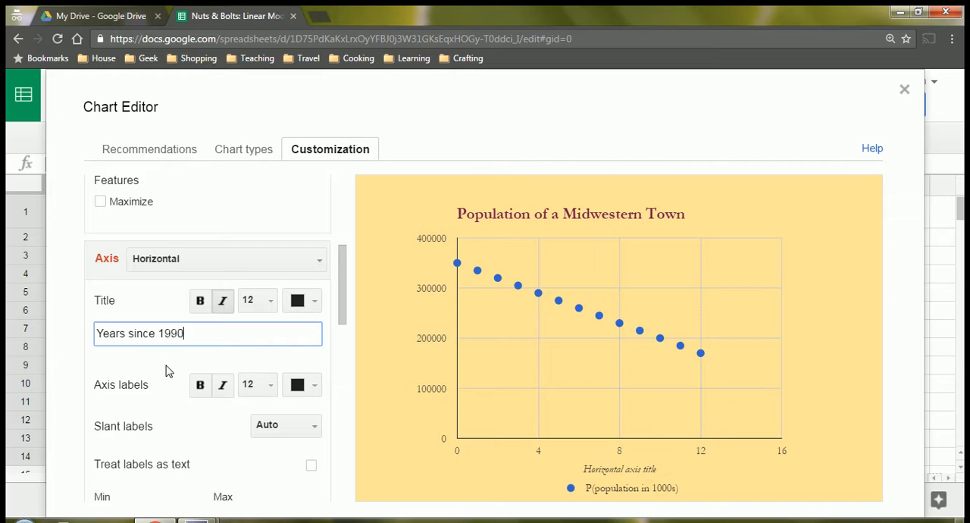
pyautogui.click(223, 302)
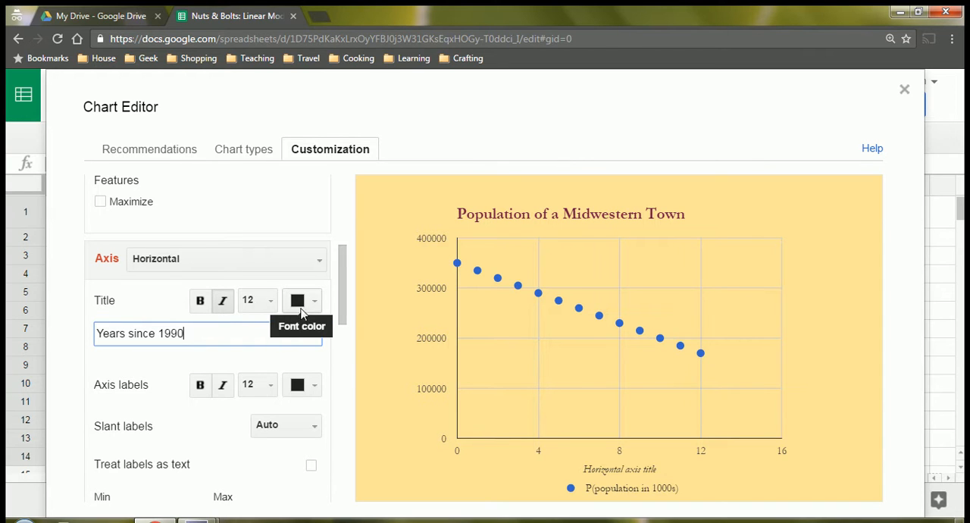
pyautogui.click(307, 304)
pyautogui.click(438, 434)
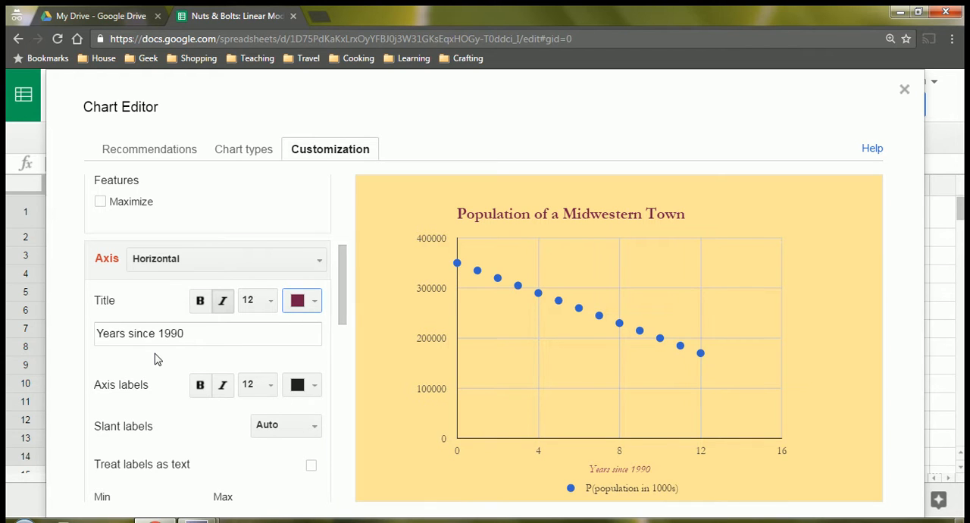
# Color the horizontal axis labels dark magenta and make both the axis title and the labels bold.
pyautogui.scroll(-1, 155, 358)
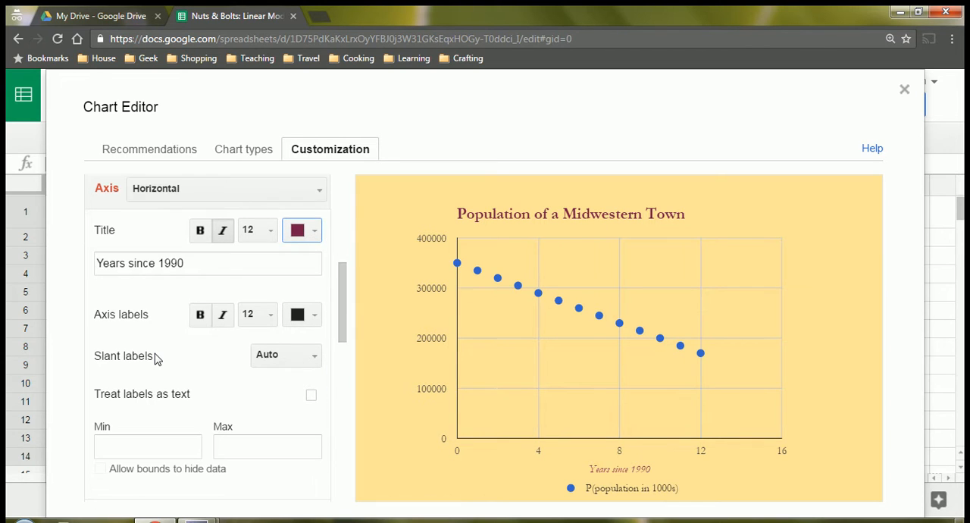
pyautogui.click(314, 314)
pyautogui.click(436, 230)
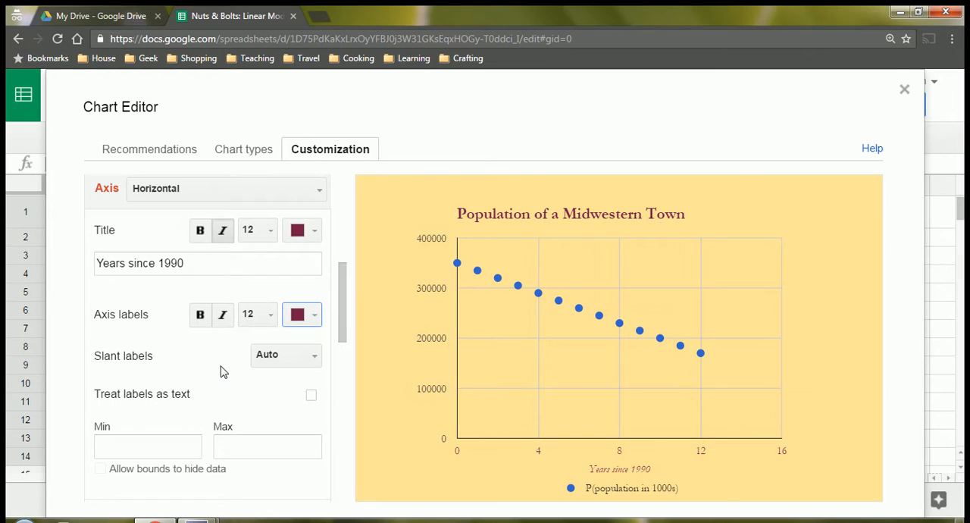
pyautogui.click(200, 231)
pyautogui.click(200, 315)
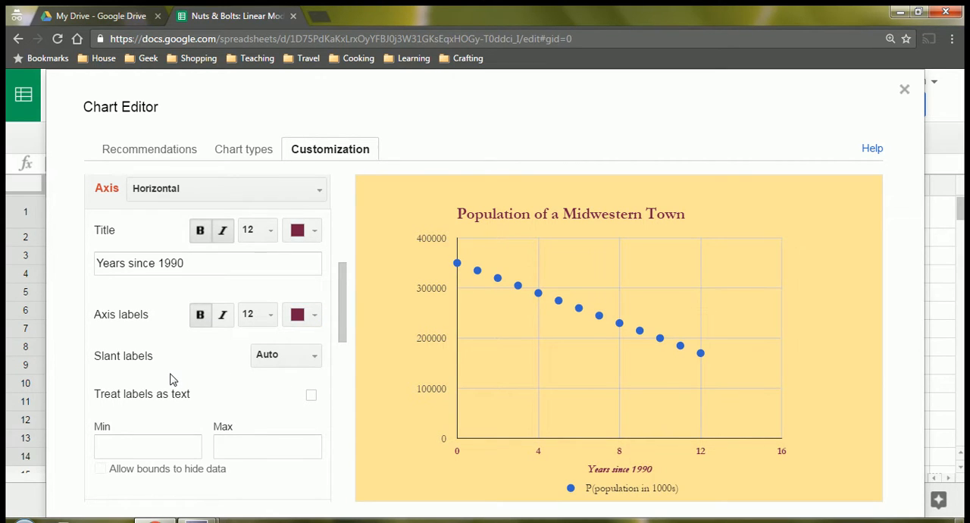
# Remove the italics from the horizontal axis title and set the axis bounds to a minimum of 0 and a maximum of 12.
pyautogui.click(223, 234)
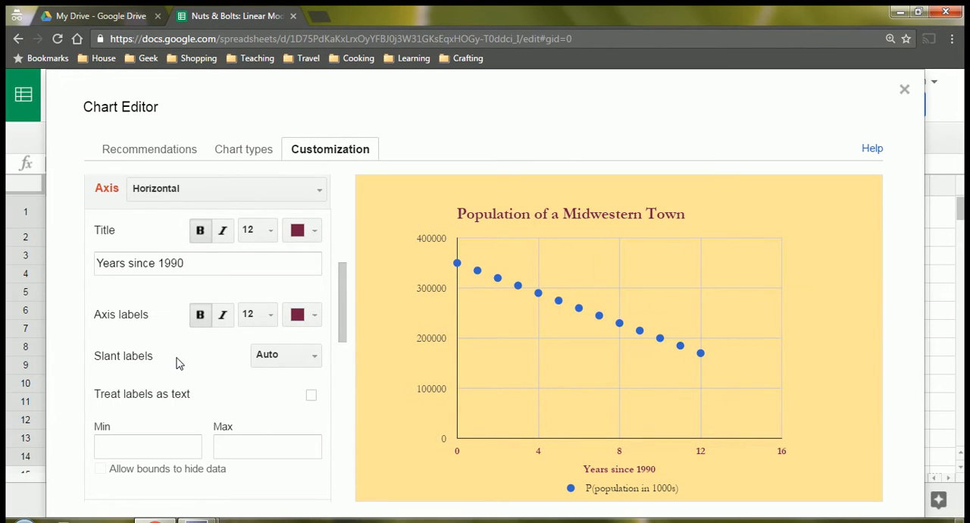
pyautogui.scroll(1, 177, 362)
pyautogui.scroll(-1, 176, 362)
pyautogui.scroll(-1, 224, 377)
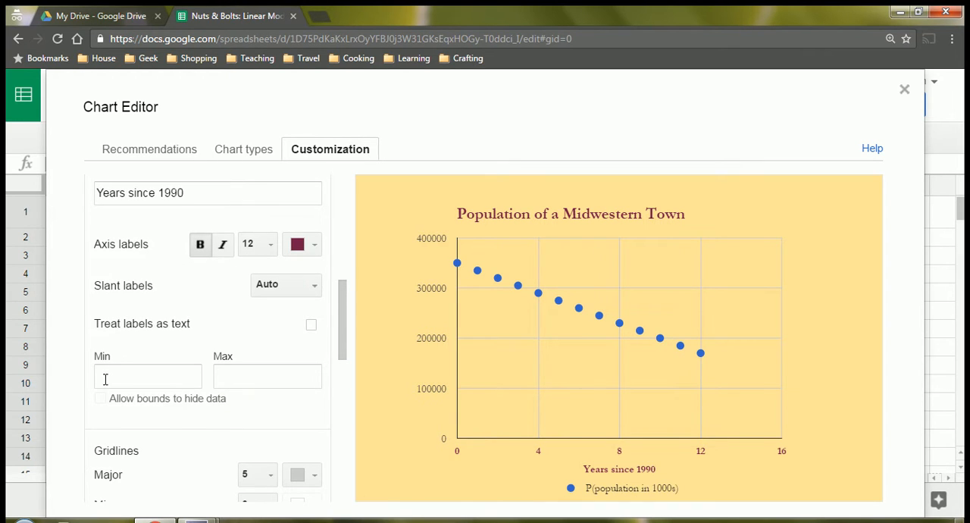
pyautogui.click(107, 378)
pyautogui.click(250, 381)
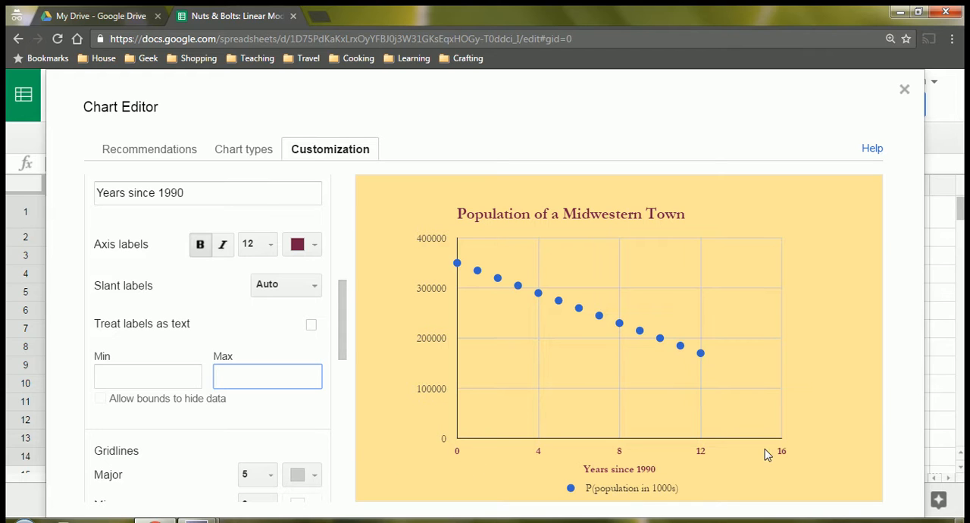
pyautogui.click(107, 374)
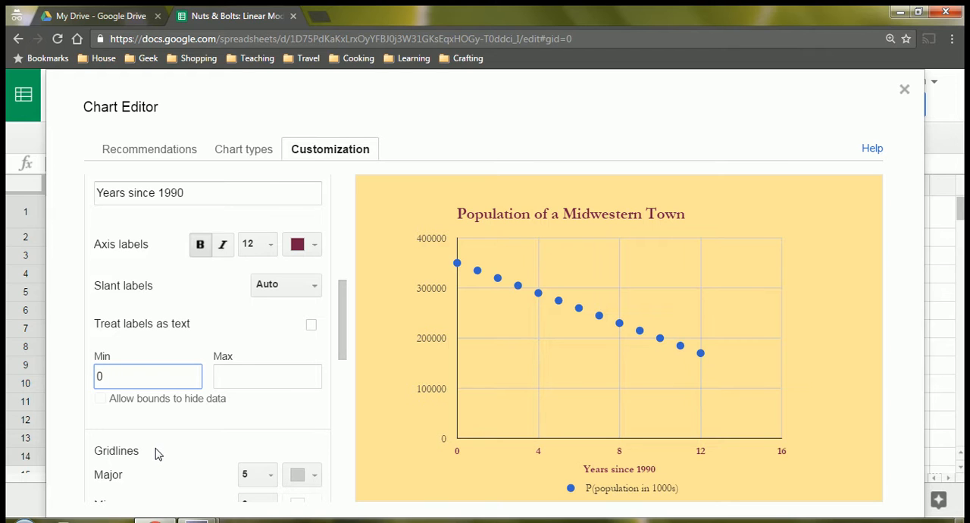
pyautogui.click(241, 376)
pyautogui.write('12')
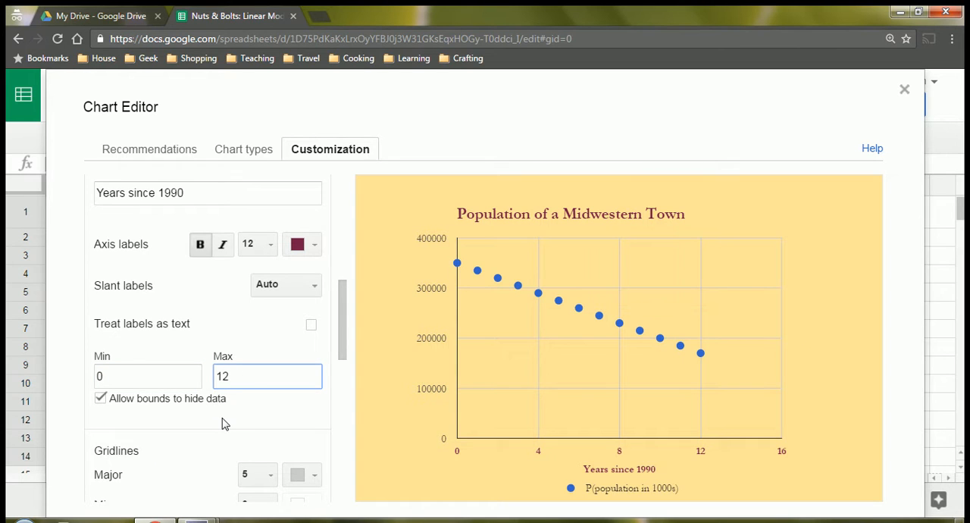
pyautogui.click(224, 425)
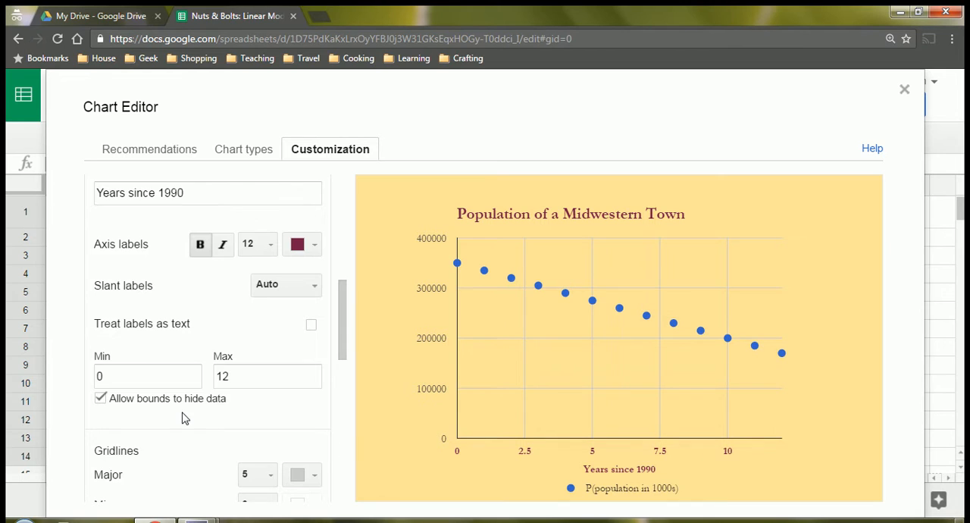
# Set the horizontal axis's major gridline count to 6, trying 10 and 8 first.
pyautogui.scroll(-1, 182, 413)
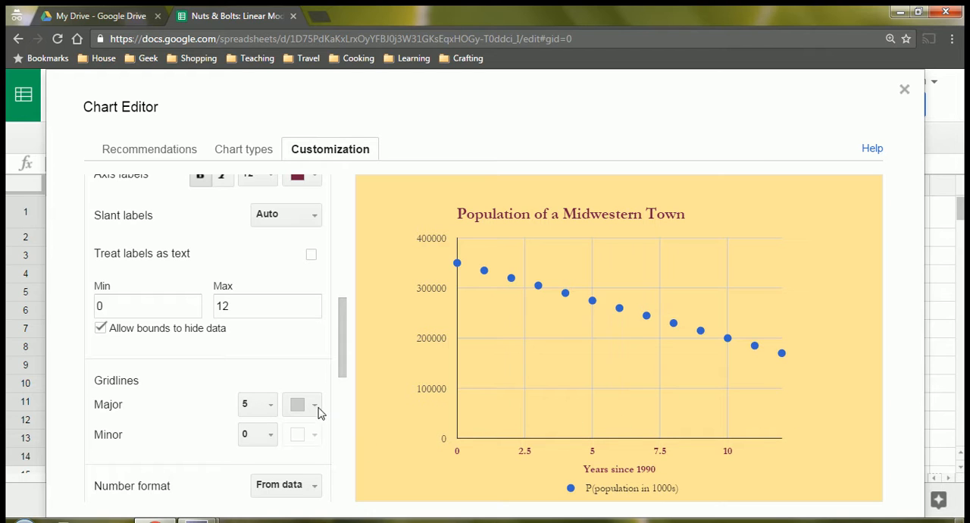
pyautogui.click(265, 404)
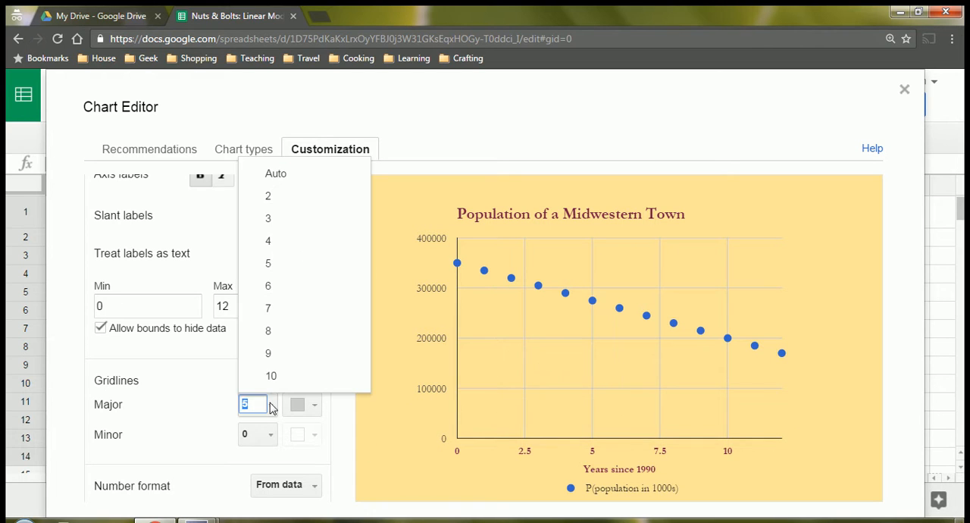
pyautogui.click(272, 383)
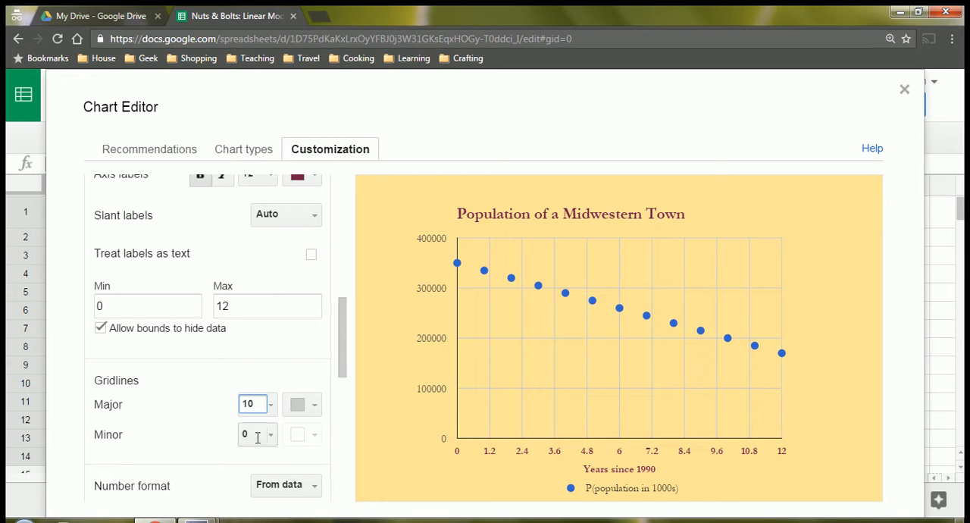
pyautogui.click(269, 407)
pyautogui.click(273, 341)
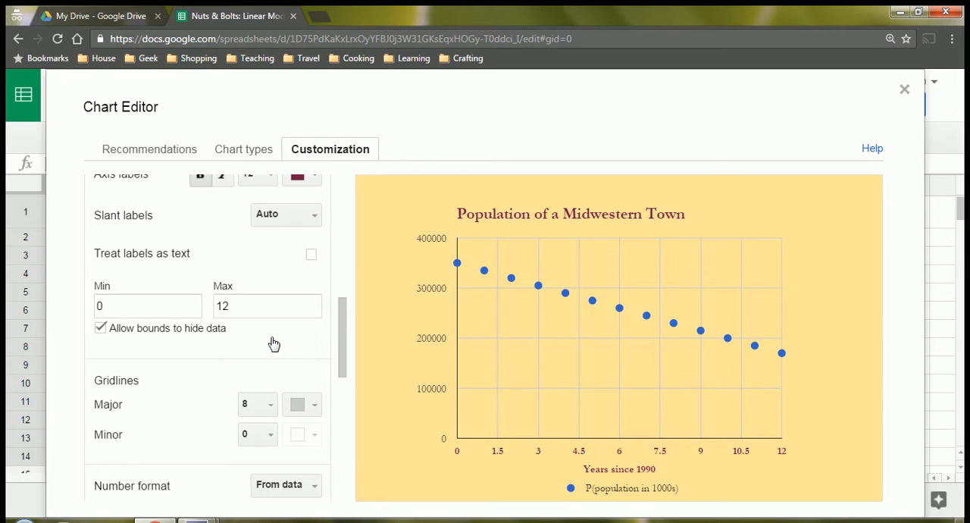
pyautogui.click(271, 410)
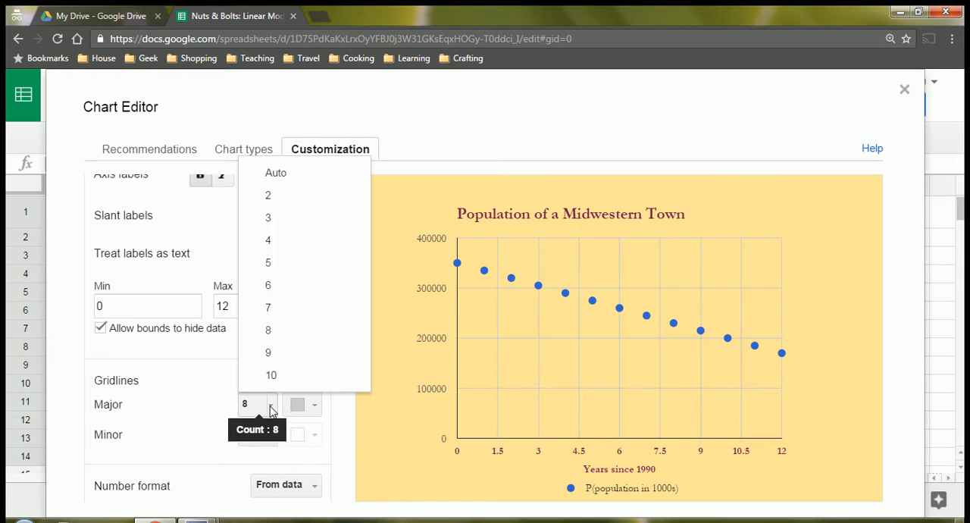
pyautogui.click(262, 288)
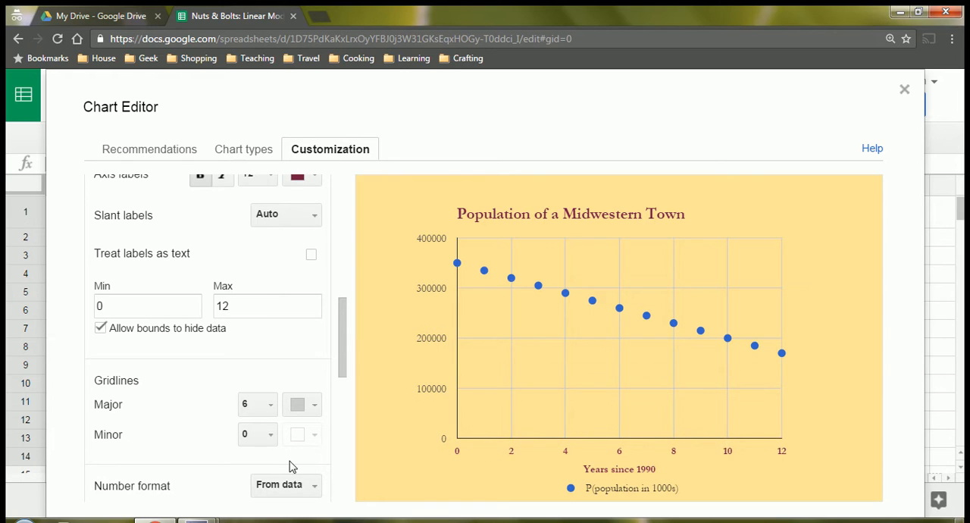
# Set the horizontal axis's minor gridline count to 1 and color those lines the same light gray as the major ones.
pyautogui.click(270, 434)
pyautogui.click(264, 294)
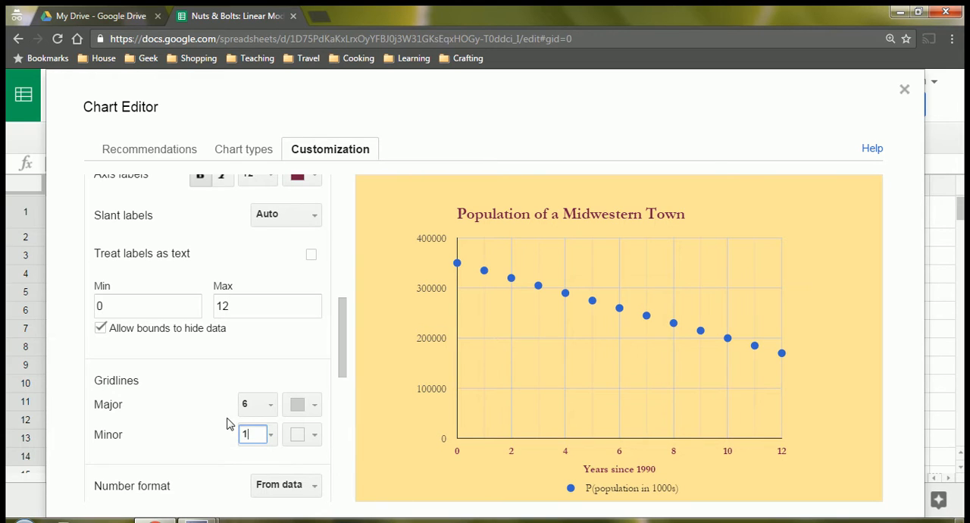
pyautogui.click(312, 433)
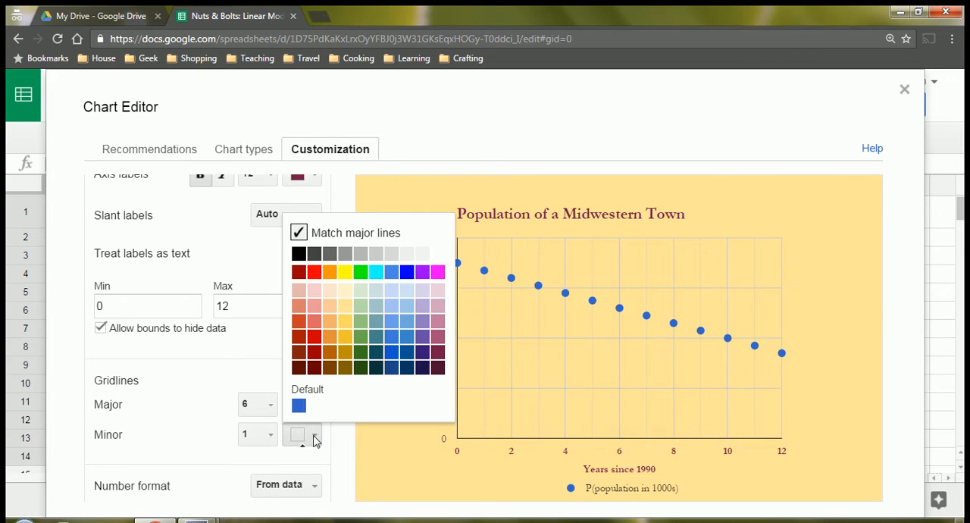
pyautogui.click(393, 255)
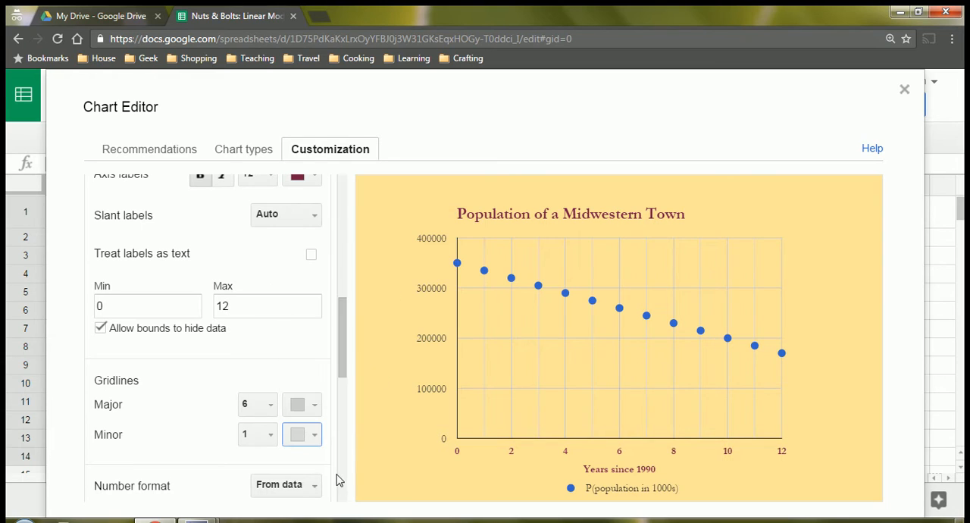
pyautogui.click(313, 434)
pyautogui.click(375, 255)
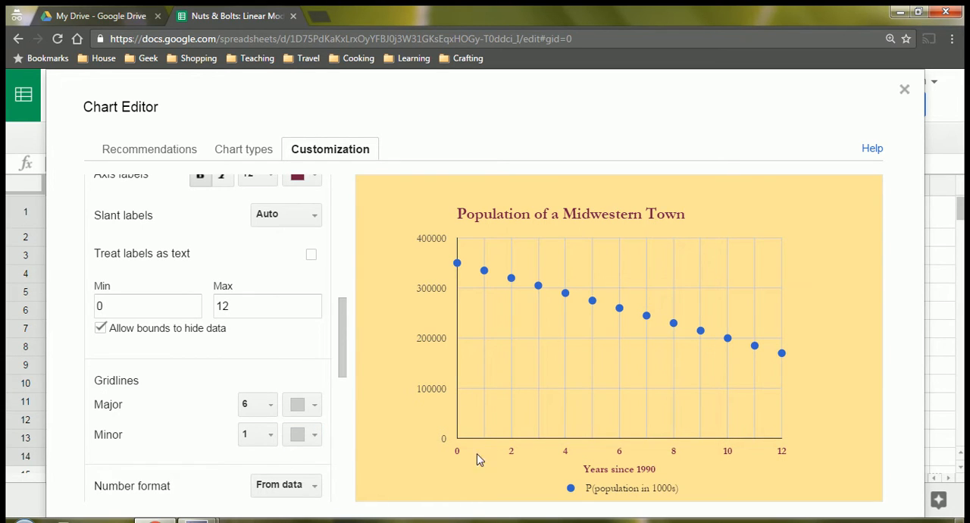
# Color both the major and minor gridlines of the horizontal axis a darker gray.
pyautogui.click(314, 406)
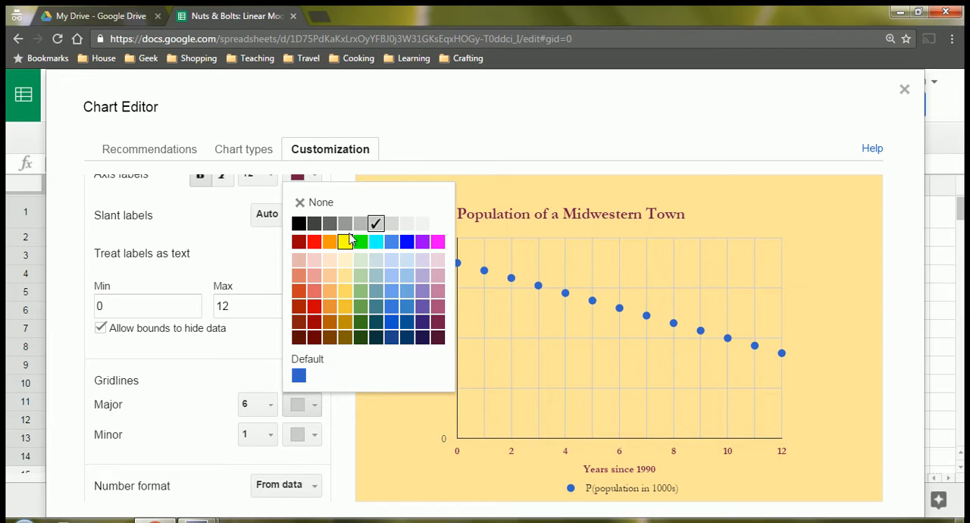
pyautogui.click(344, 223)
pyautogui.click(311, 438)
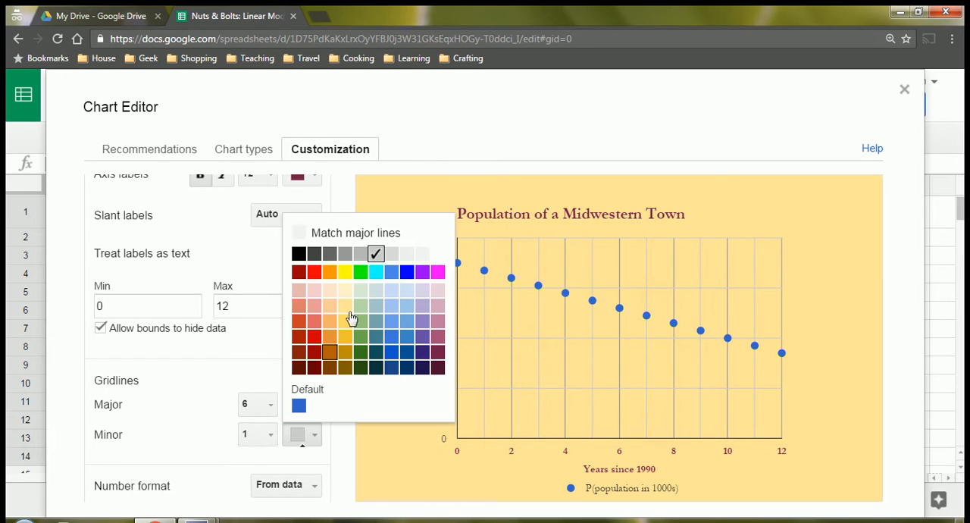
pyautogui.click(350, 257)
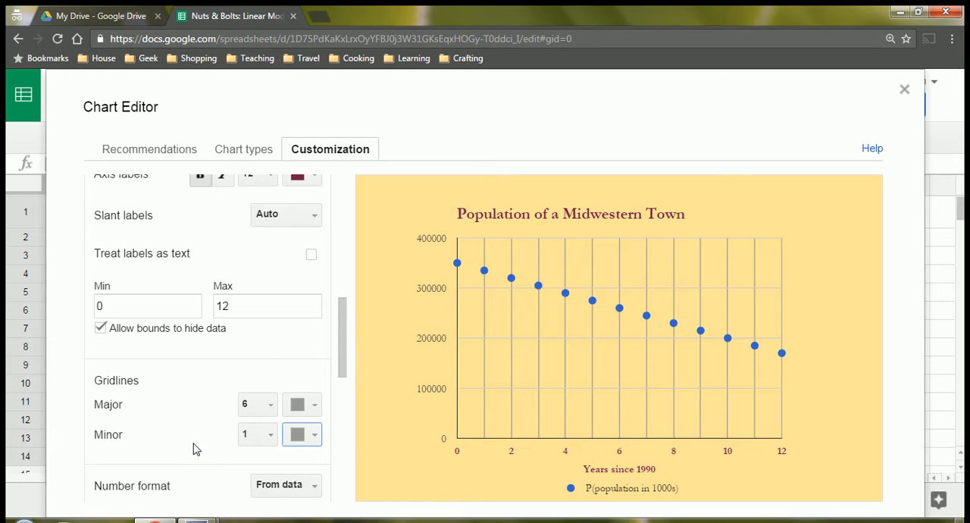
# Switch to the left vertical axis settings and title that axis "Population".
pyautogui.scroll(-2, 193, 445)
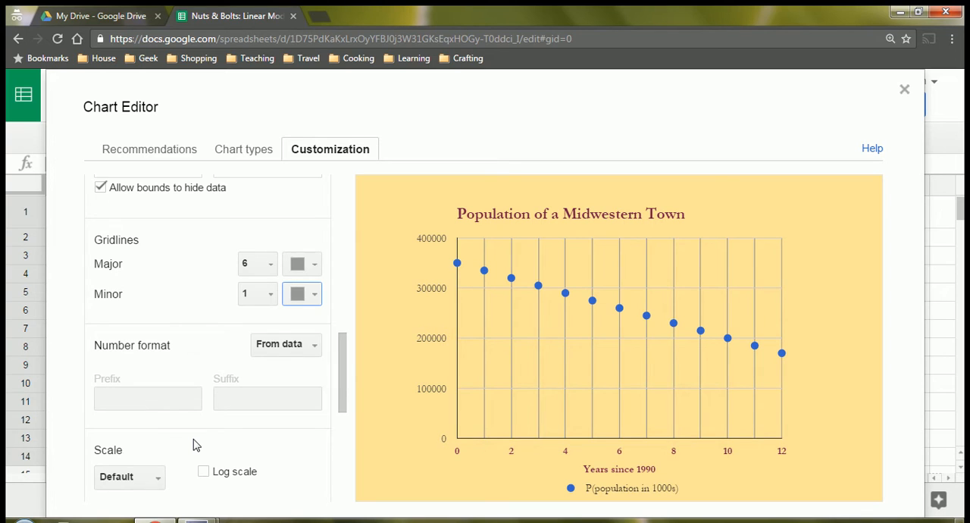
pyautogui.scroll(-1, 193, 444)
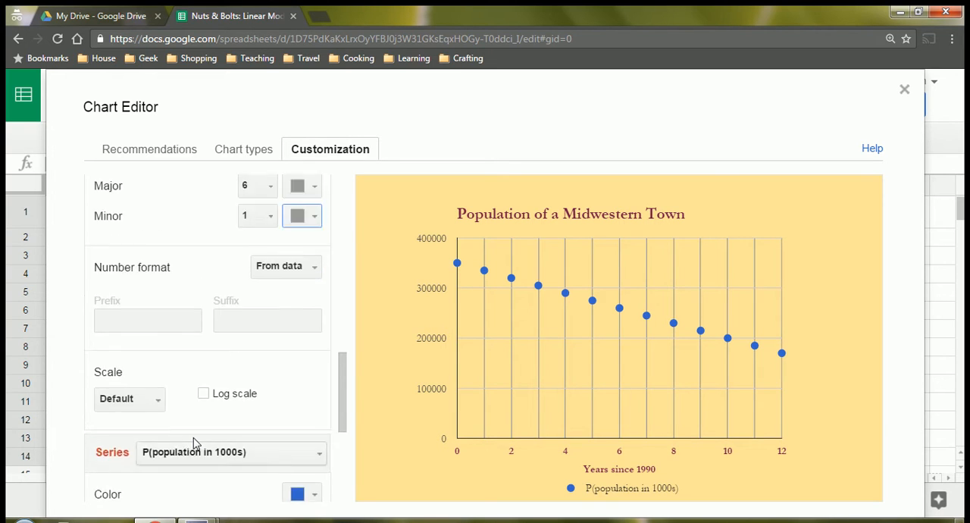
pyautogui.scroll(4, 193, 445)
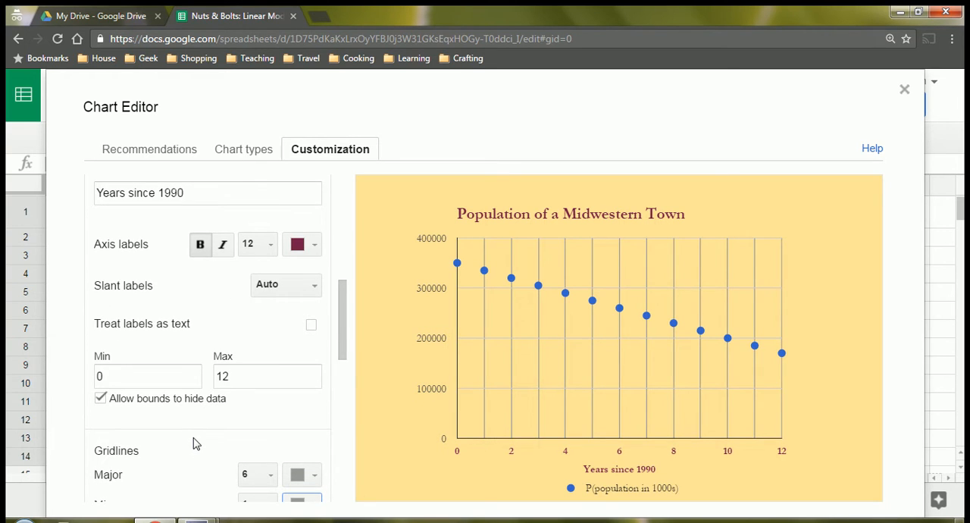
pyautogui.scroll(2, 193, 443)
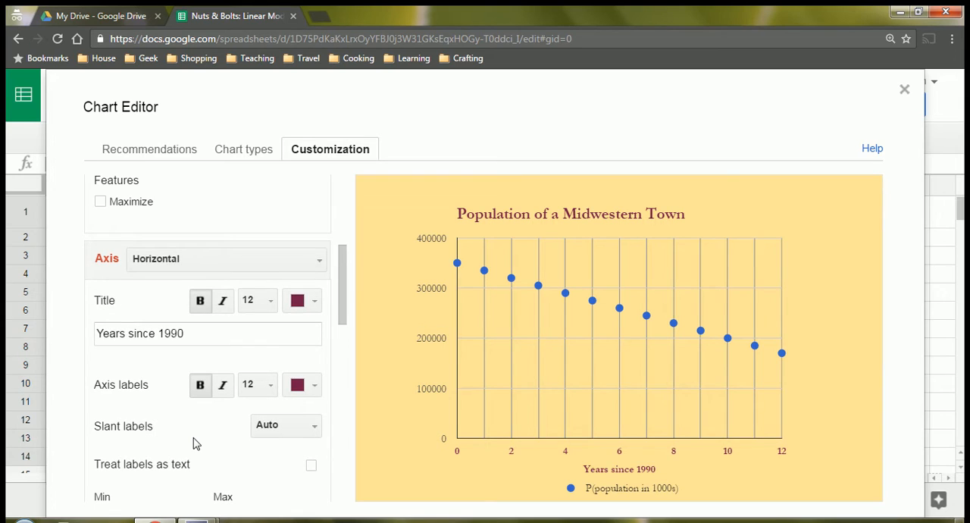
pyautogui.click(161, 266)
pyautogui.click(161, 312)
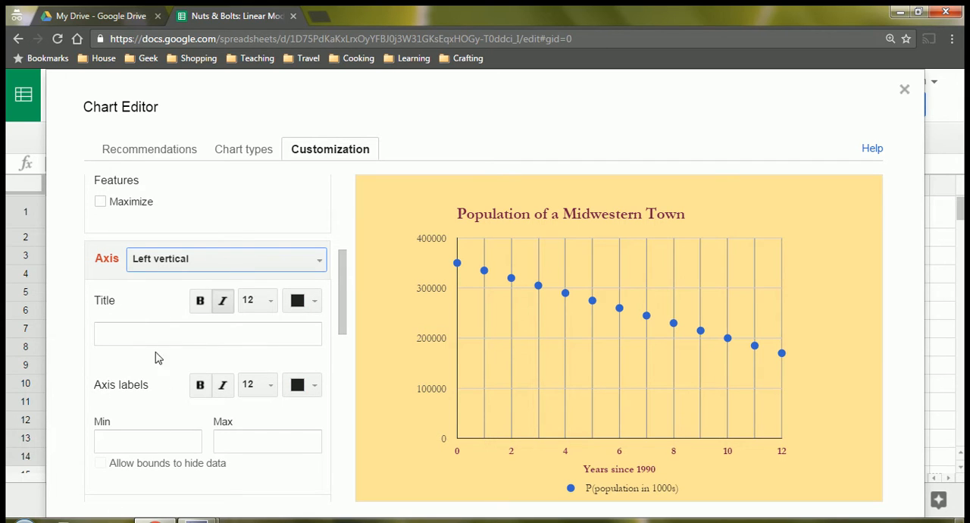
pyautogui.click(144, 333)
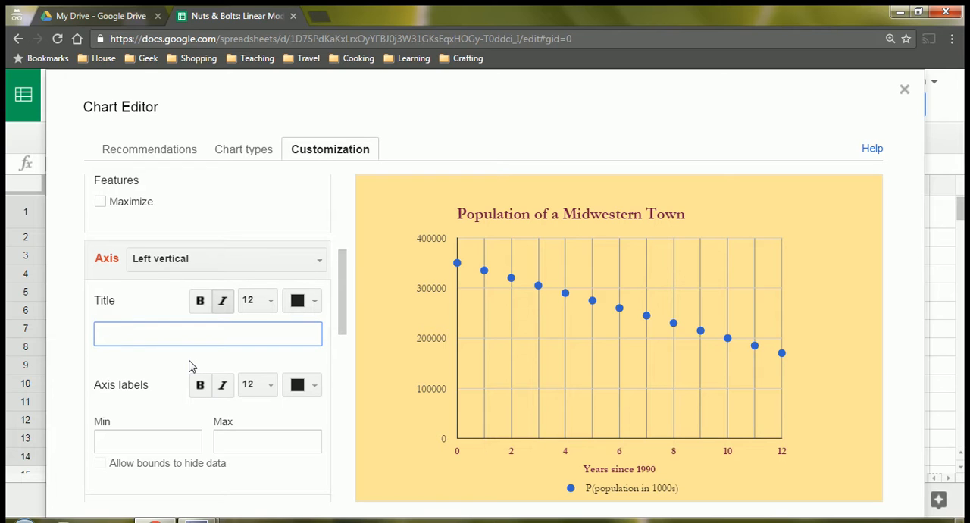
pyautogui.write('Population')
pyautogui.scroll(-1, 151, 369)
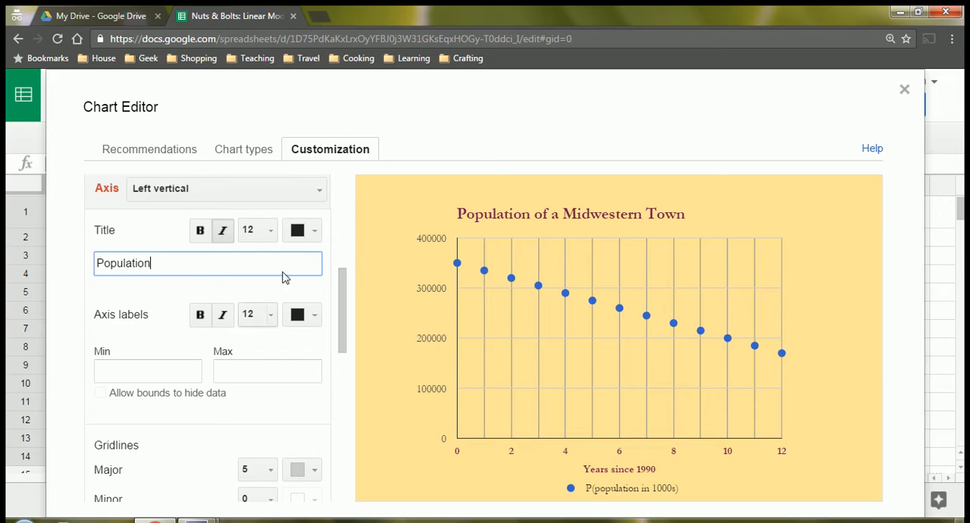
# Color the left vertical axis title and its axis labels dark magenta.
pyautogui.click(315, 233)
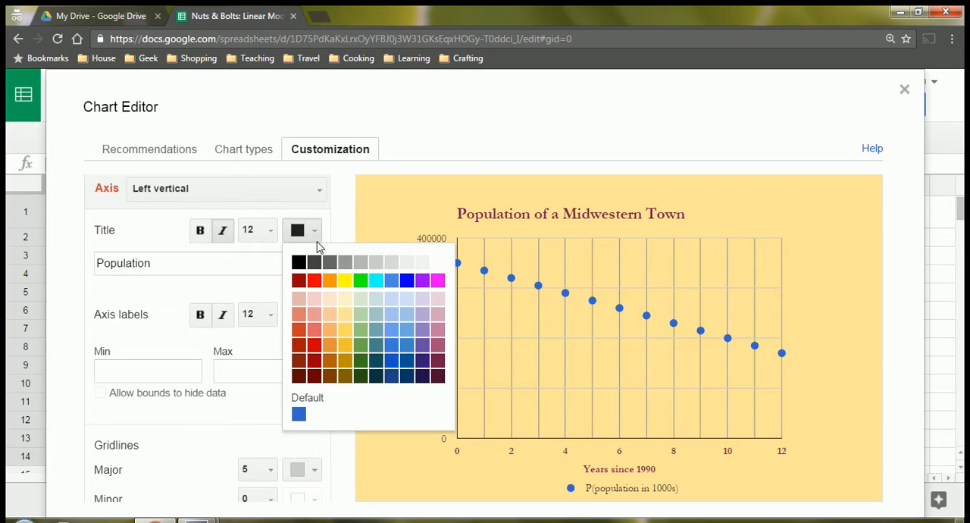
pyautogui.click(439, 368)
pyautogui.click(311, 315)
pyautogui.click(438, 232)
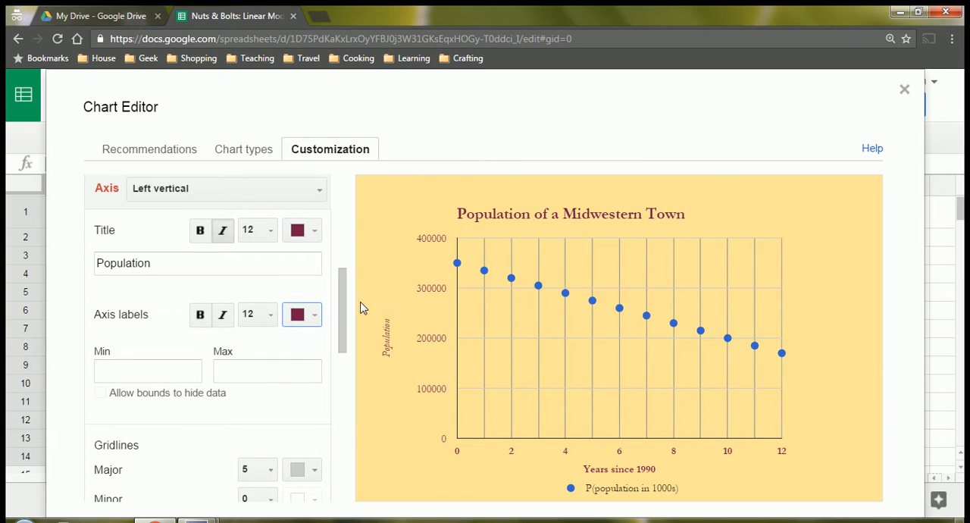
# Change the left vertical axis title from italic to bold and make its axis labels bold.
pyautogui.click(222, 230)
pyautogui.click(200, 231)
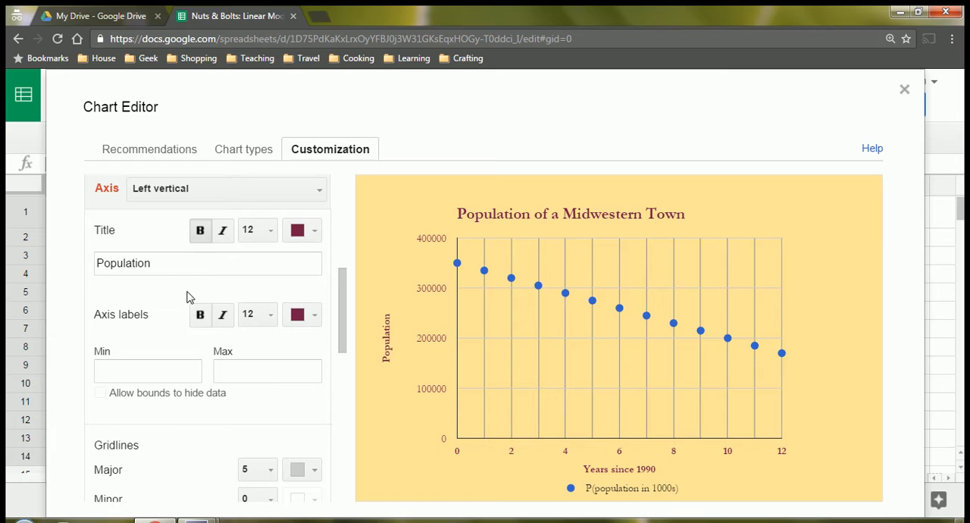
pyautogui.click(198, 316)
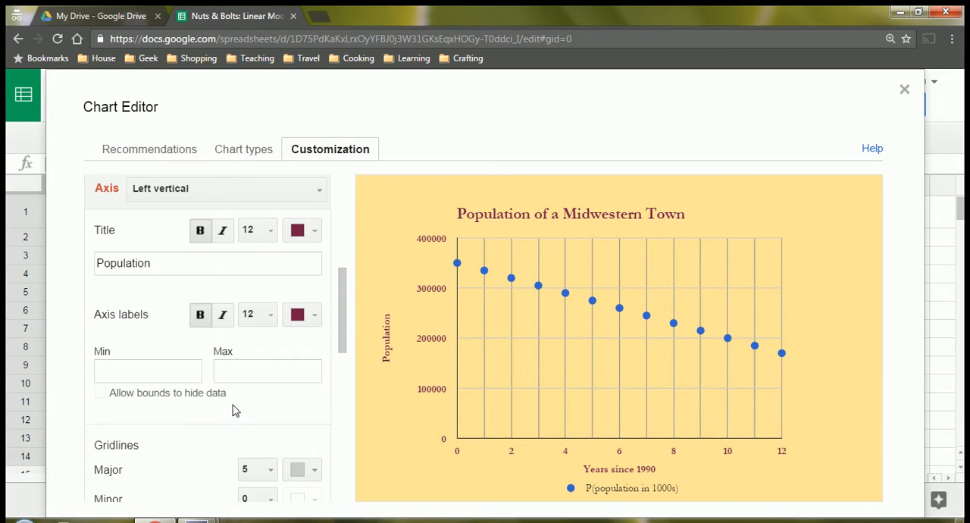
# Set the left vertical axis's major gridline count to 8, trying 6 first.
pyautogui.scroll(-2, 236, 416)
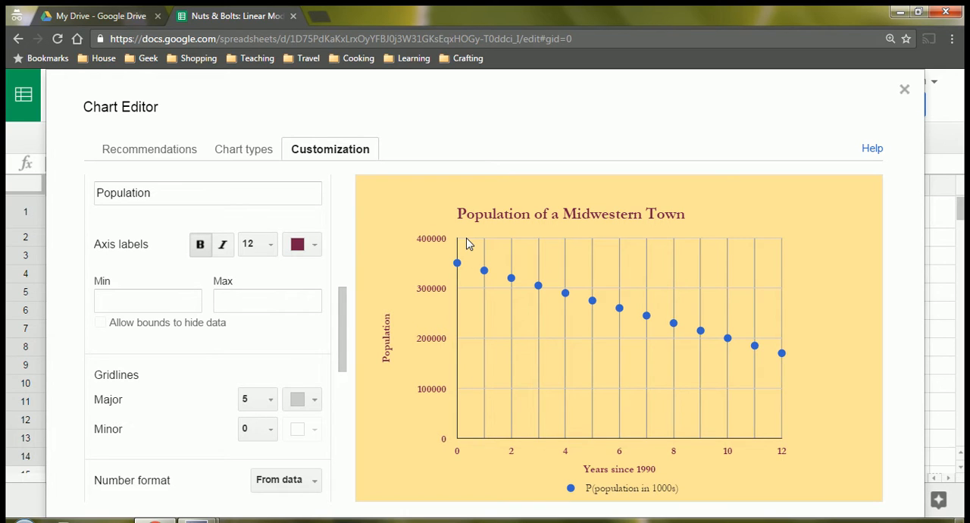
pyautogui.click(250, 399)
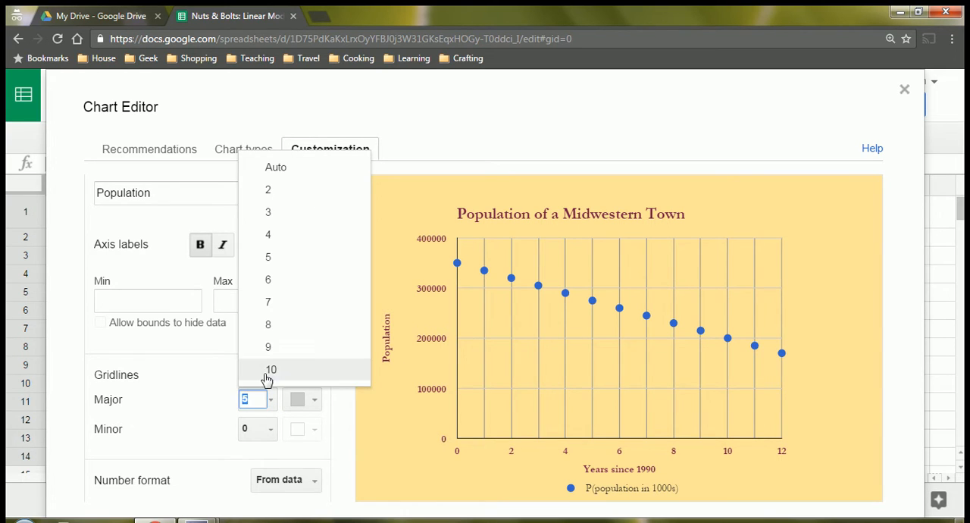
pyautogui.click(269, 281)
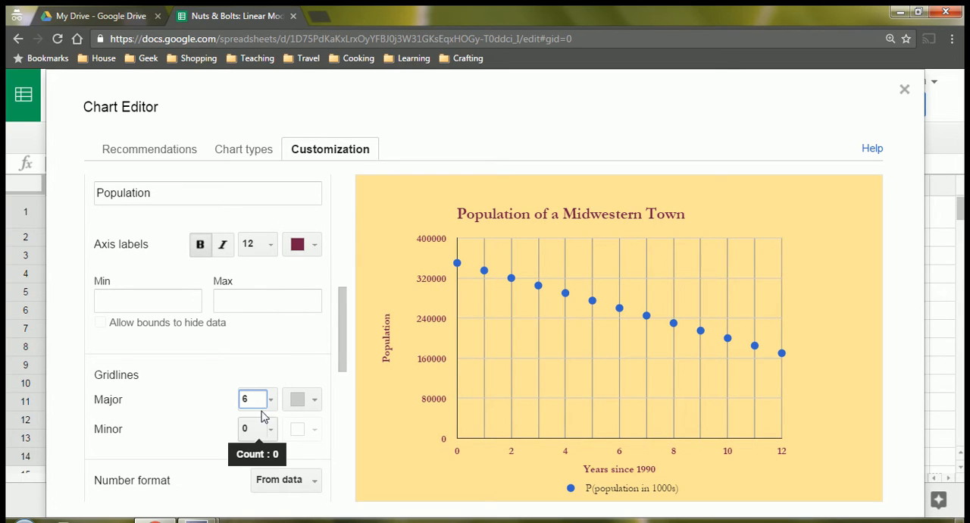
pyautogui.click(251, 399)
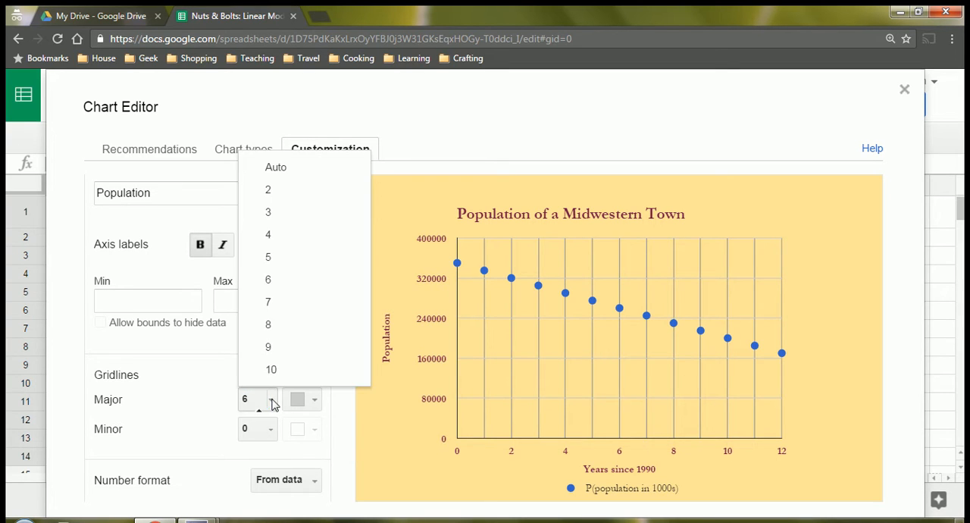
pyautogui.click(271, 331)
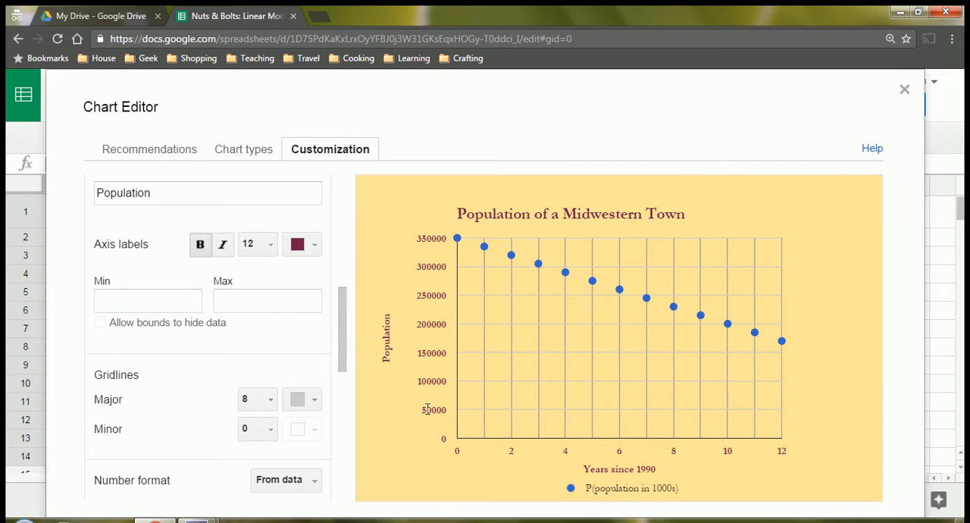
# Set the left vertical axis's minor gridline count to 1 and color both its major and minor gridlines medium gray.
pyautogui.click(269, 430)
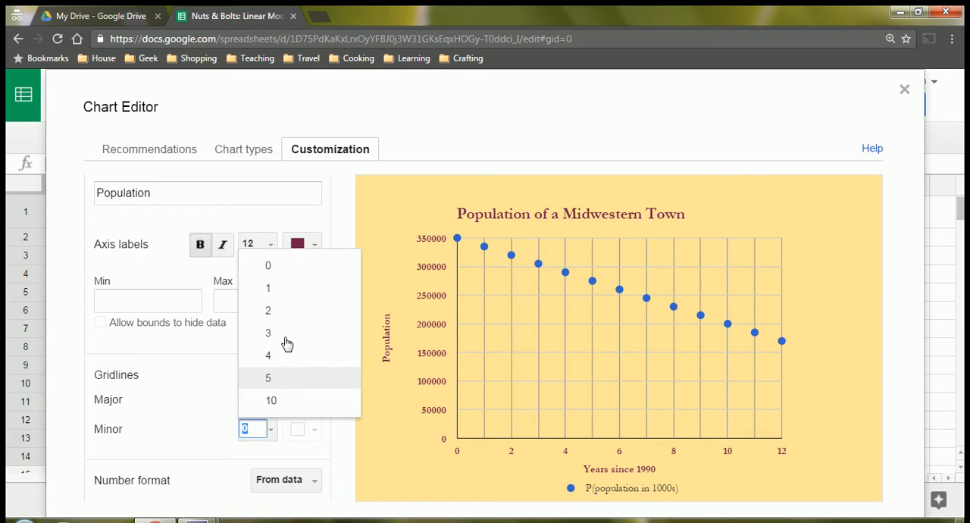
pyautogui.click(285, 289)
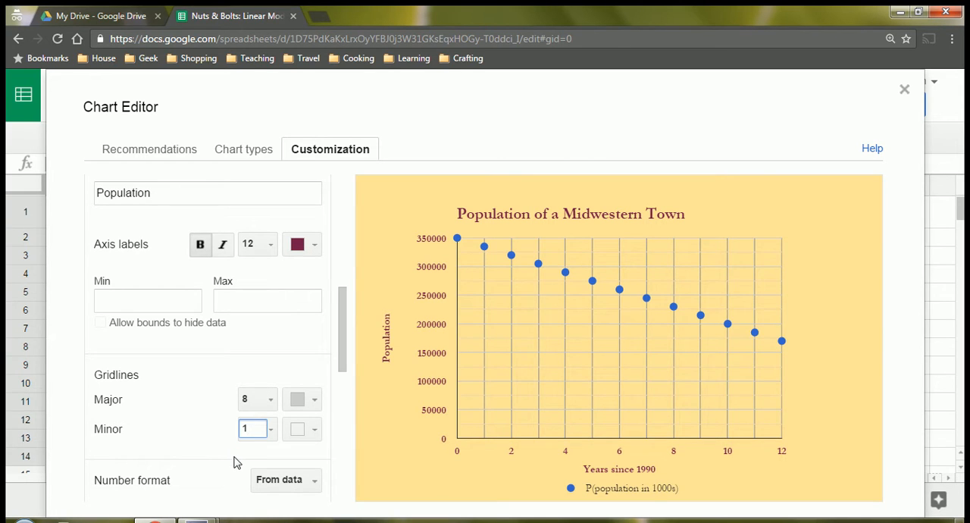
pyautogui.click(301, 401)
pyautogui.click(340, 229)
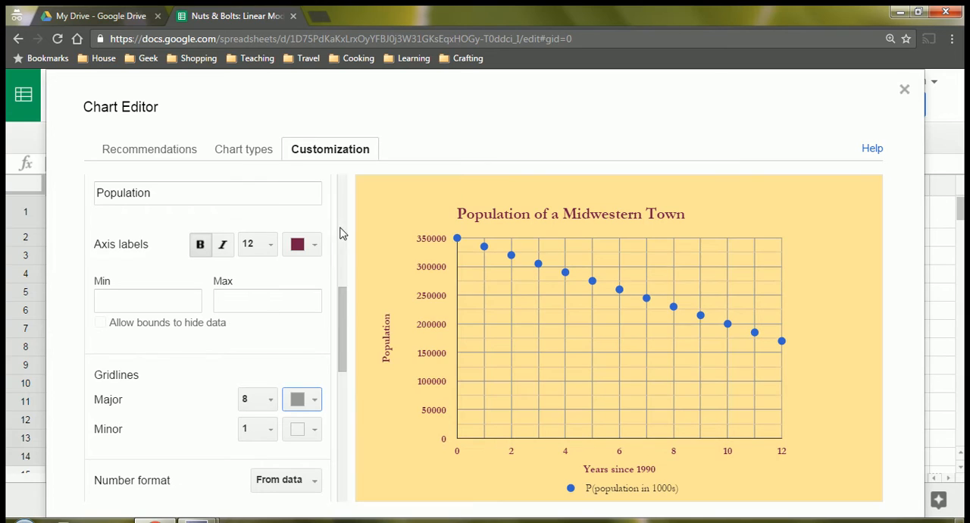
pyautogui.click(312, 403)
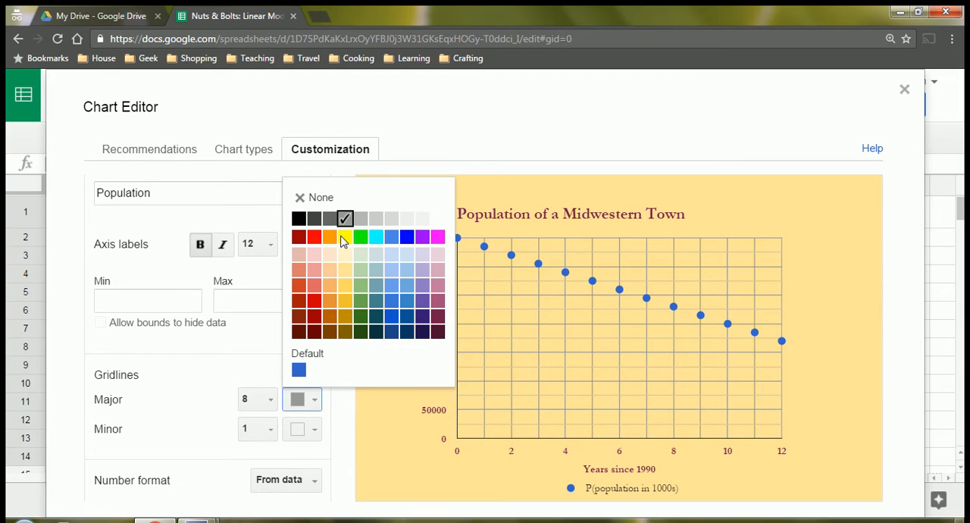
pyautogui.click(315, 428)
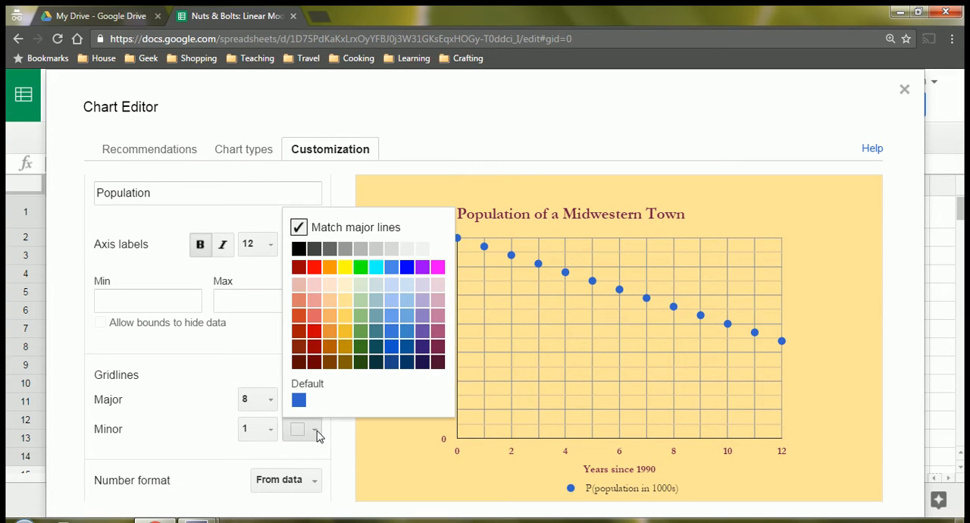
pyautogui.click(345, 252)
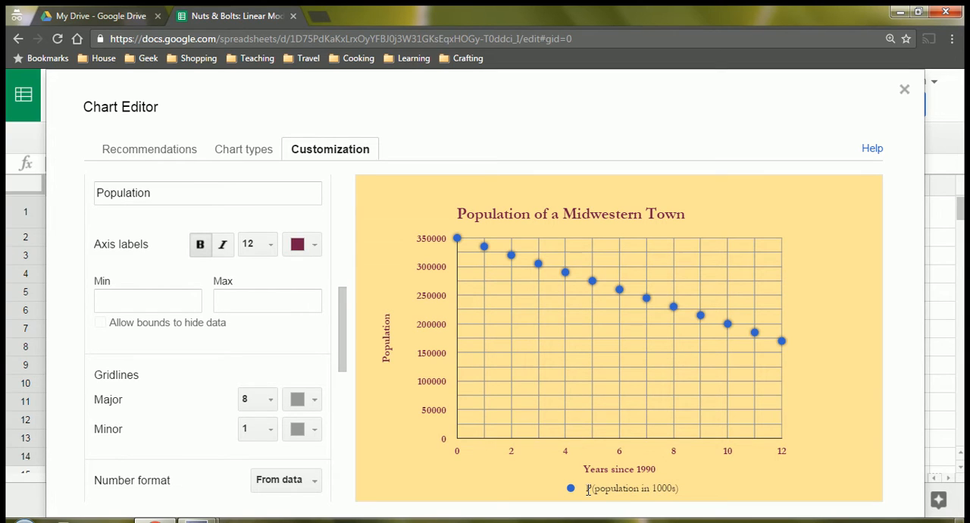
# Color the P(population in 1000s) series dark magenta to match the chart title.
pyautogui.scroll(-3, 232, 379)
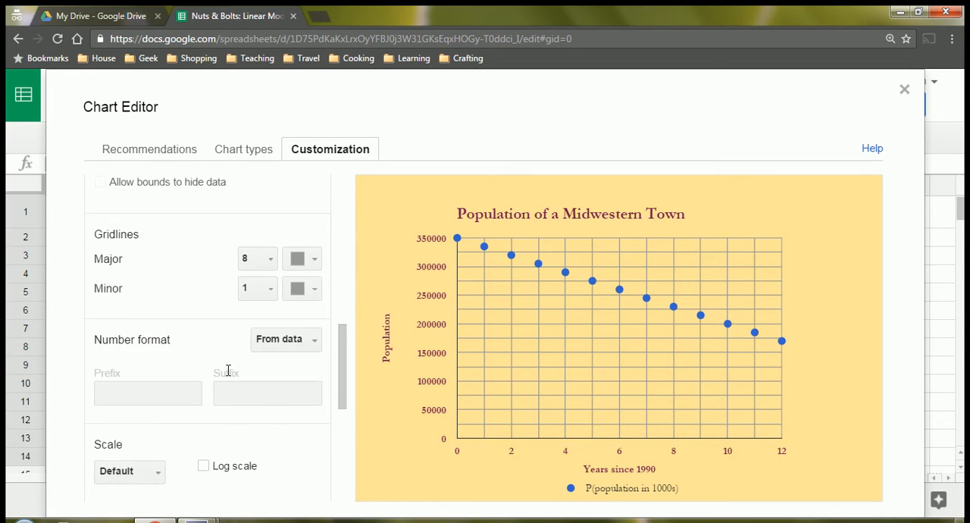
pyautogui.scroll(-2, 229, 372)
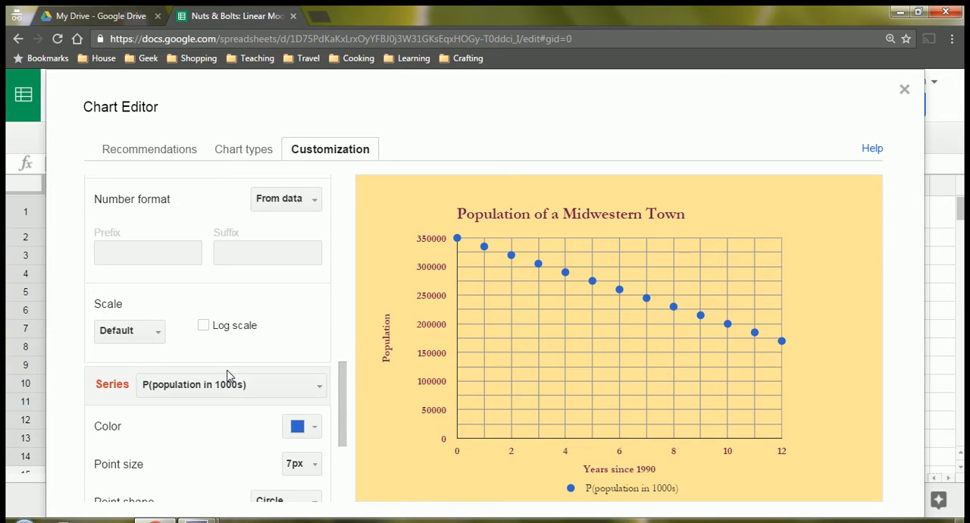
pyautogui.scroll(-3, 229, 375)
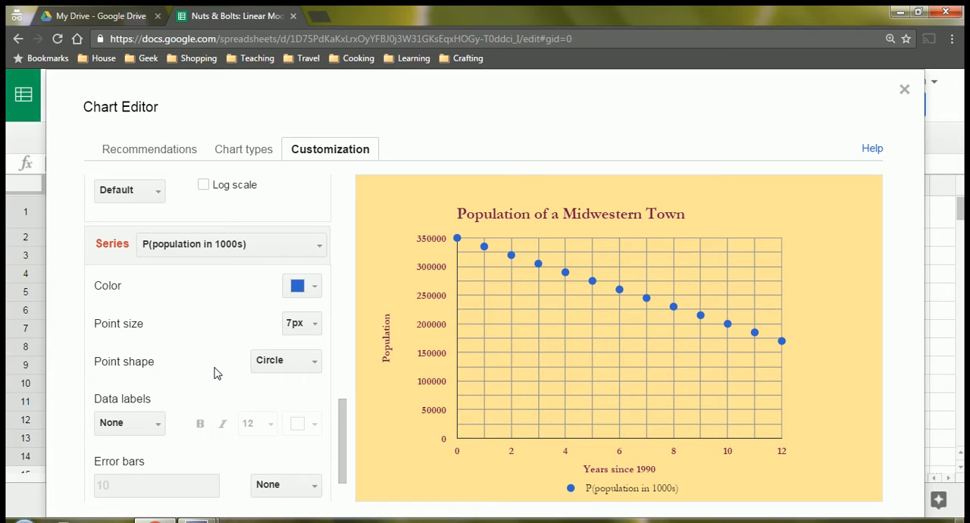
pyautogui.scroll(-2, 215, 372)
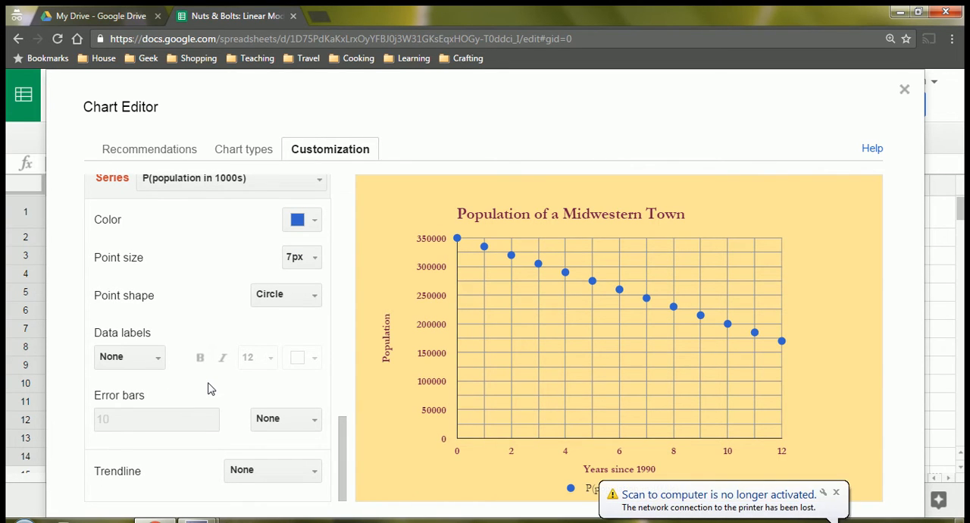
pyautogui.scroll(2, 206, 371)
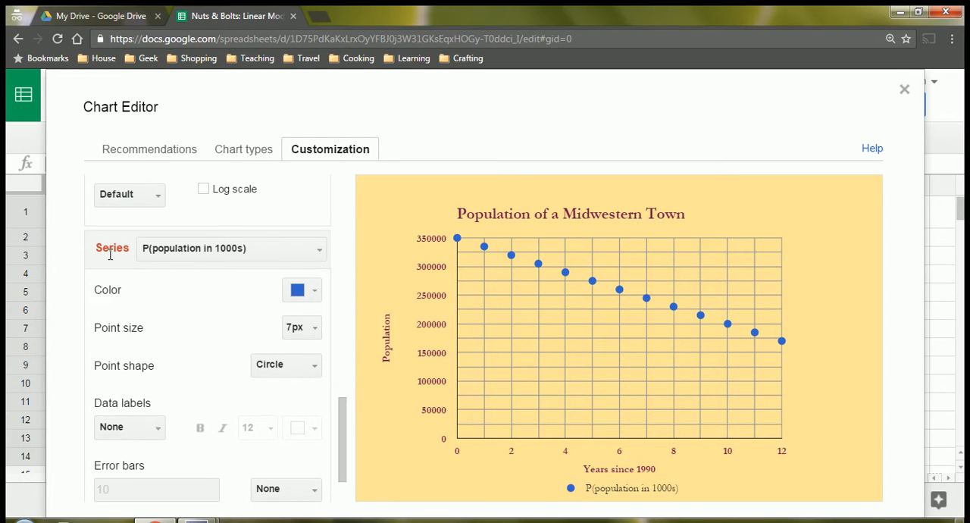
pyautogui.click(193, 249)
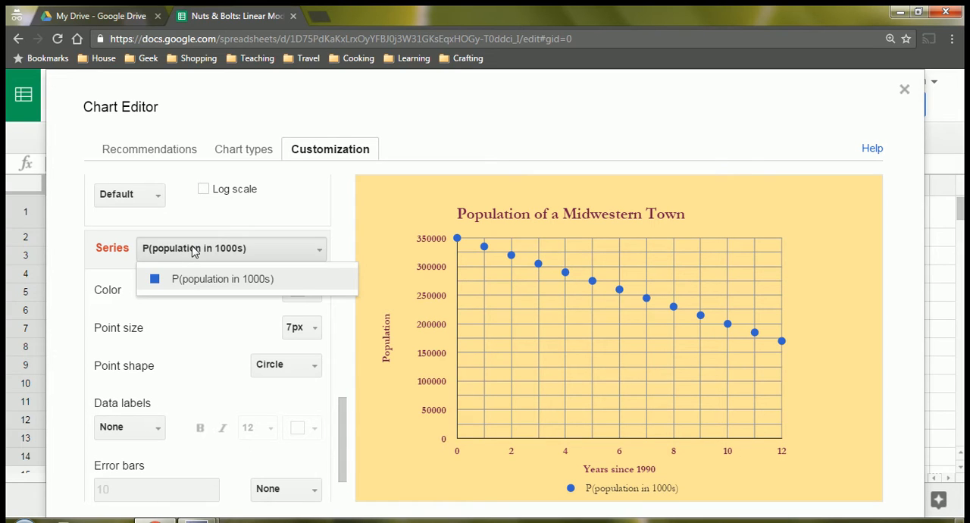
pyautogui.click(187, 281)
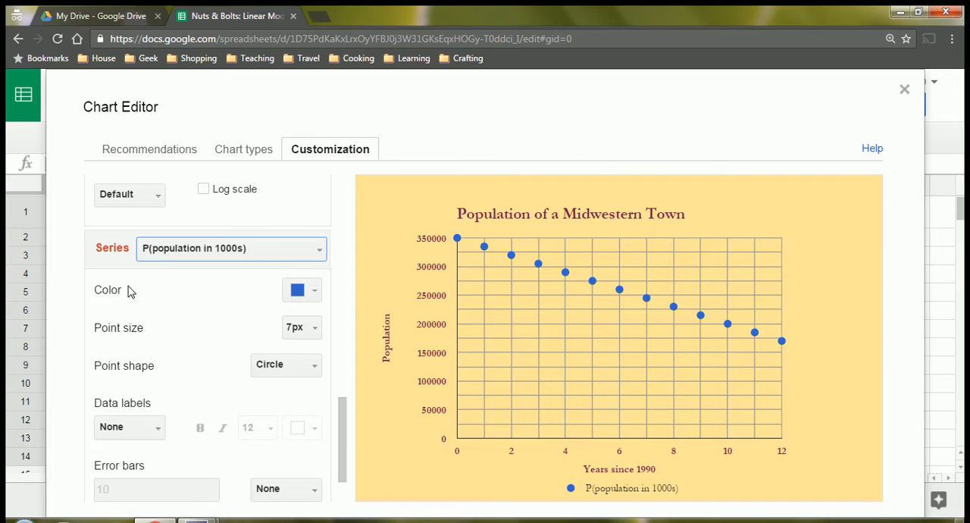
pyautogui.click(316, 296)
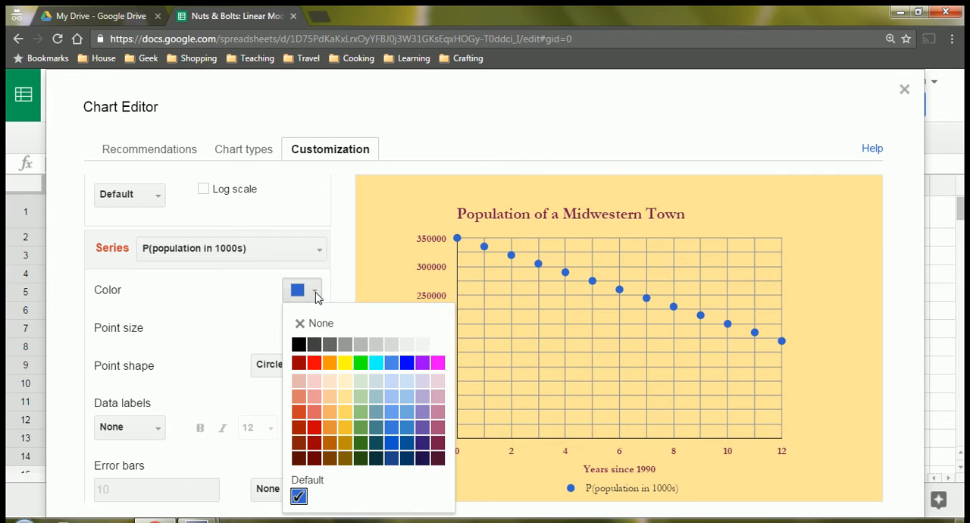
pyautogui.click(438, 443)
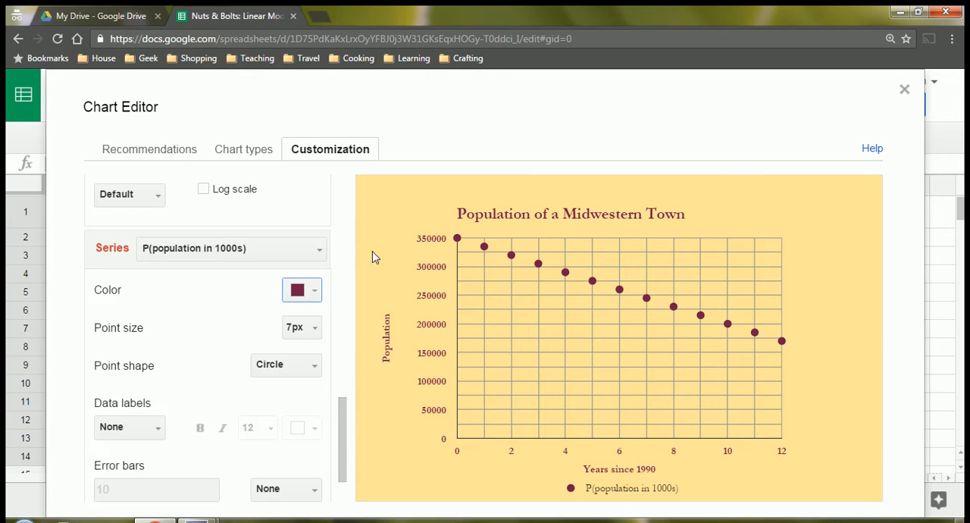
# Try a 2px point size for the series, and return it to 7px.
pyautogui.scroll(-1, 275, 307)
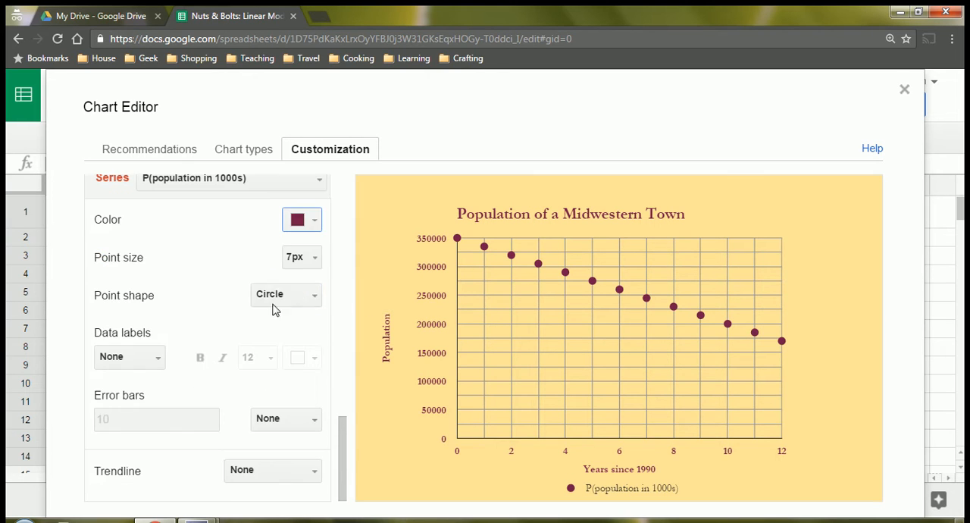
pyautogui.click(314, 257)
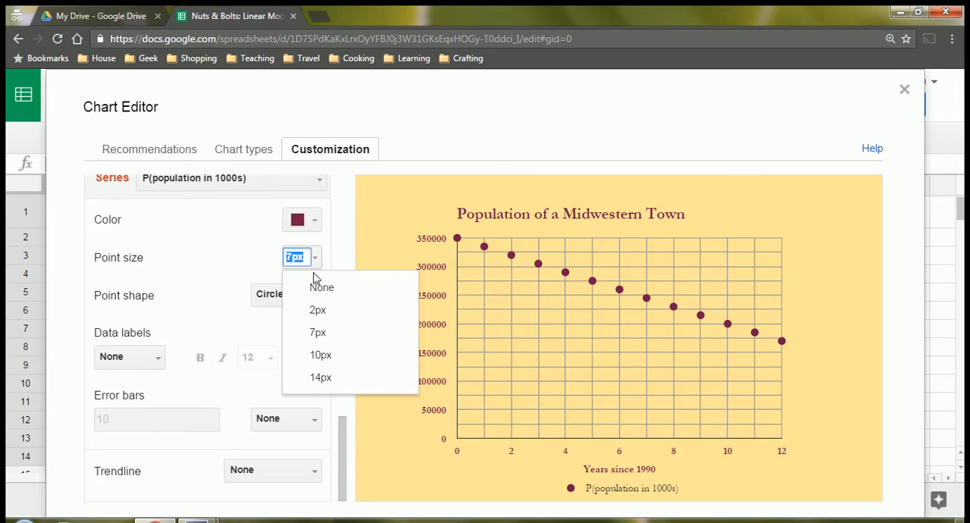
pyautogui.click(319, 311)
pyautogui.click(313, 257)
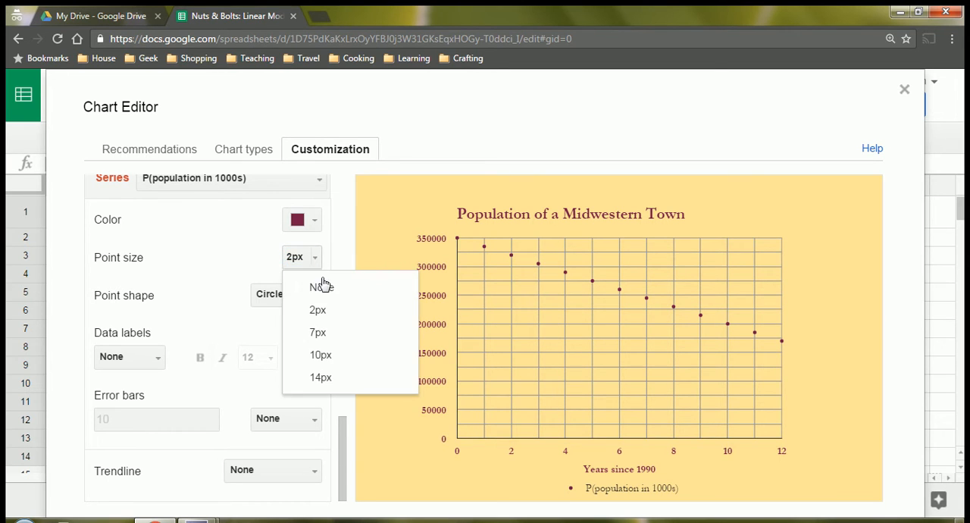
pyautogui.click(329, 333)
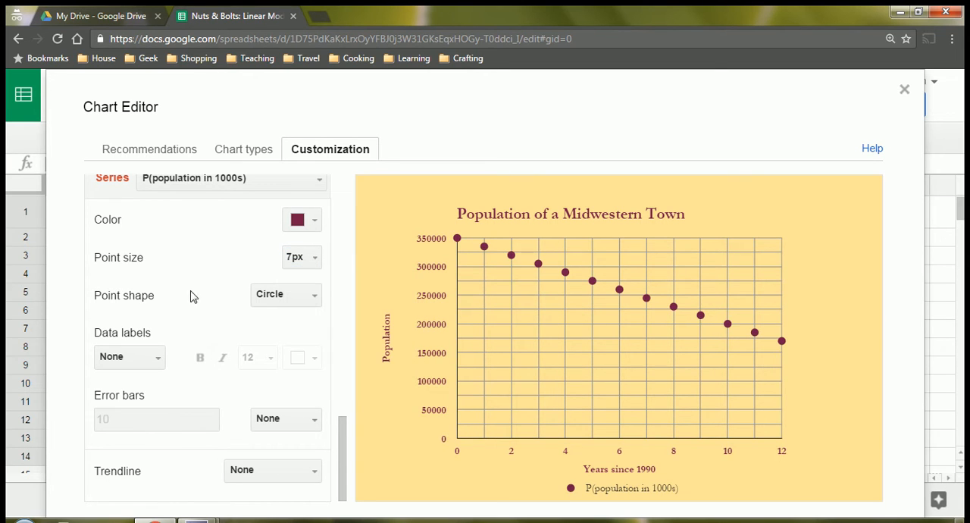
# Try the Square and Star point shapes for the series, and return it to Circle.
pyautogui.click(305, 297)
pyautogui.click(307, 371)
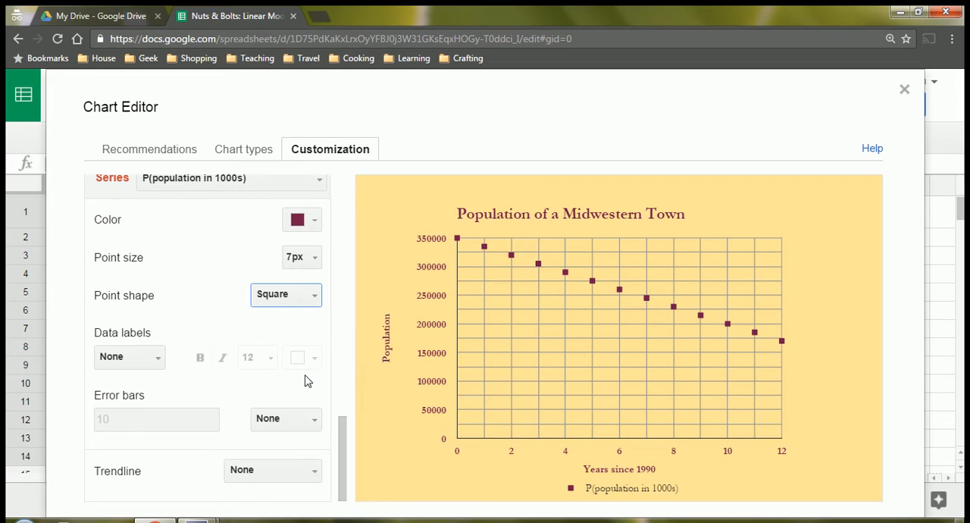
pyautogui.click(310, 300)
pyautogui.click(293, 417)
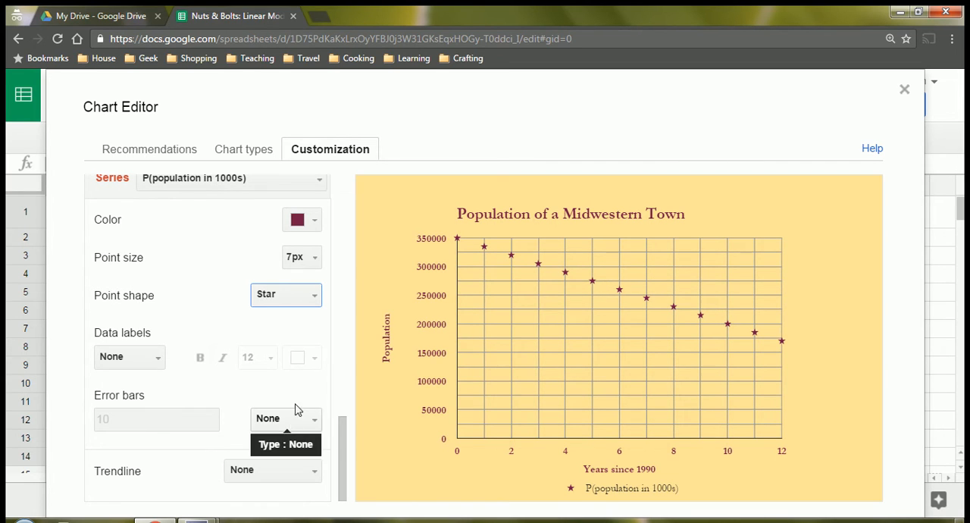
pyautogui.click(319, 297)
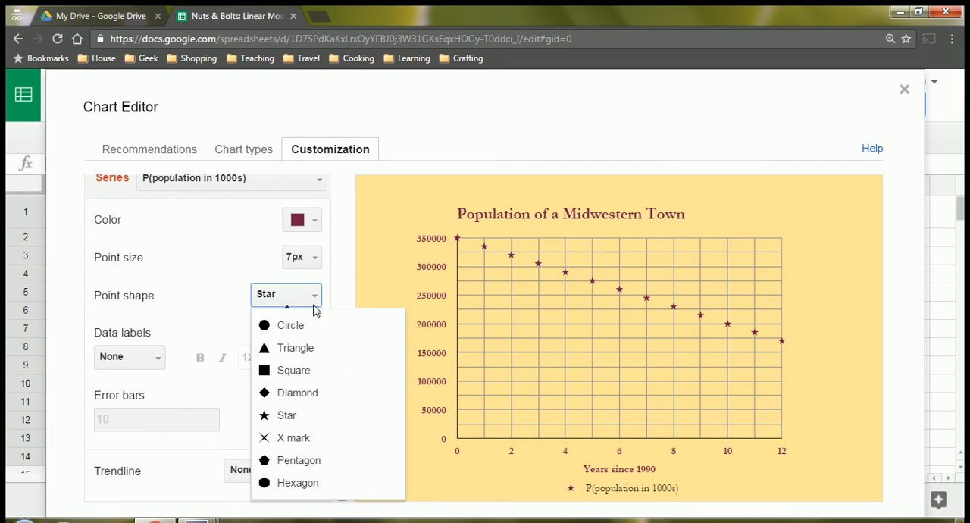
pyautogui.click(335, 329)
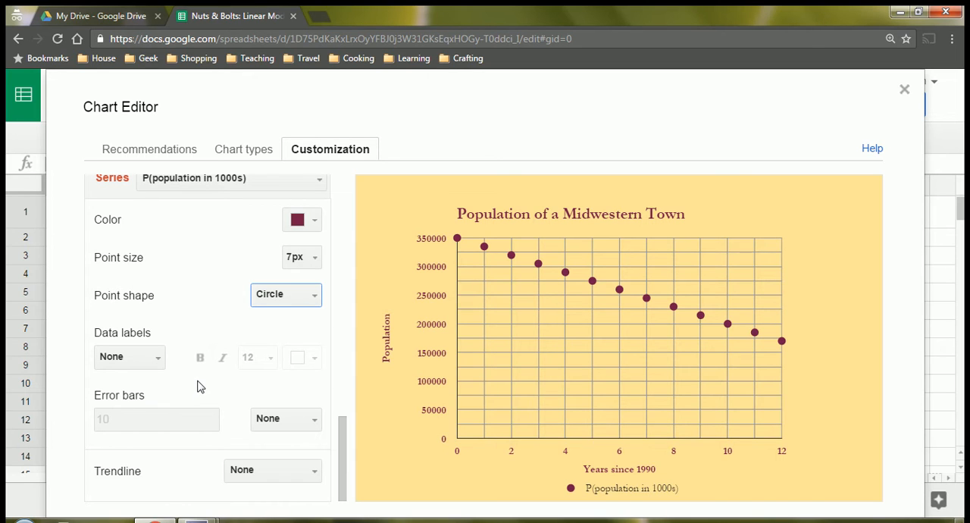
# Add a linear trendline to the population series.
pyautogui.click(250, 473)
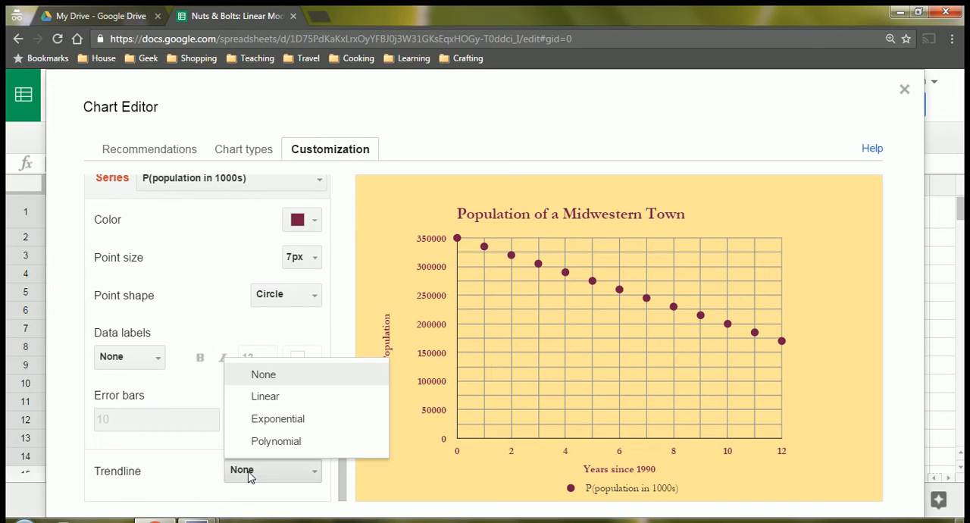
pyautogui.click(139, 484)
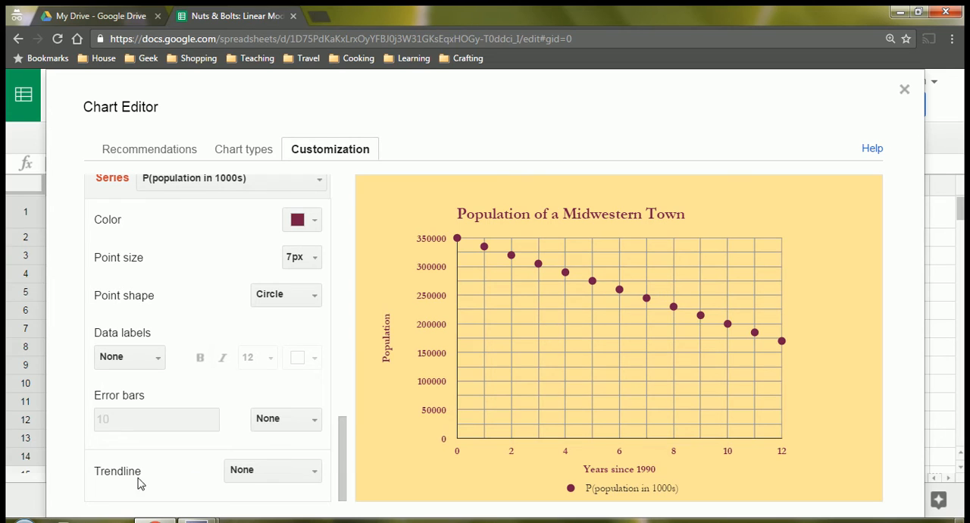
pyautogui.click(264, 476)
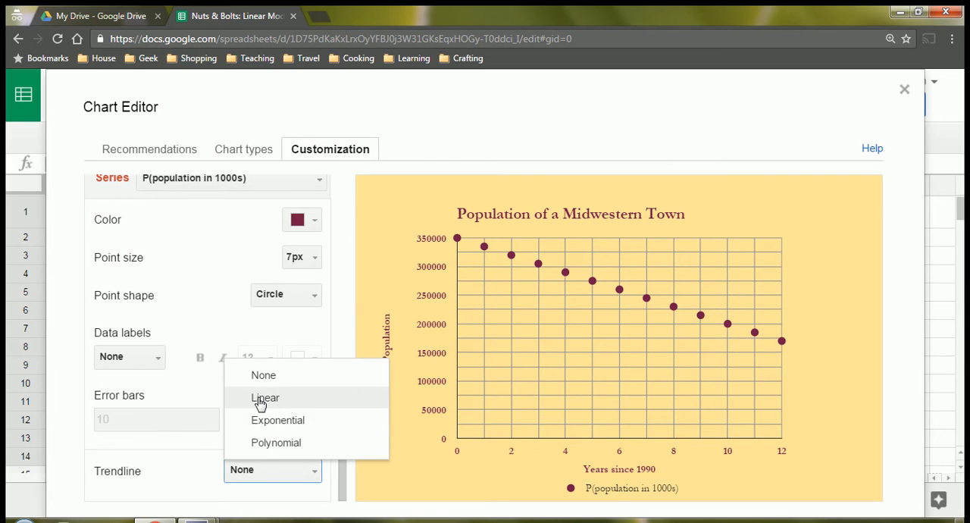
pyautogui.click(261, 402)
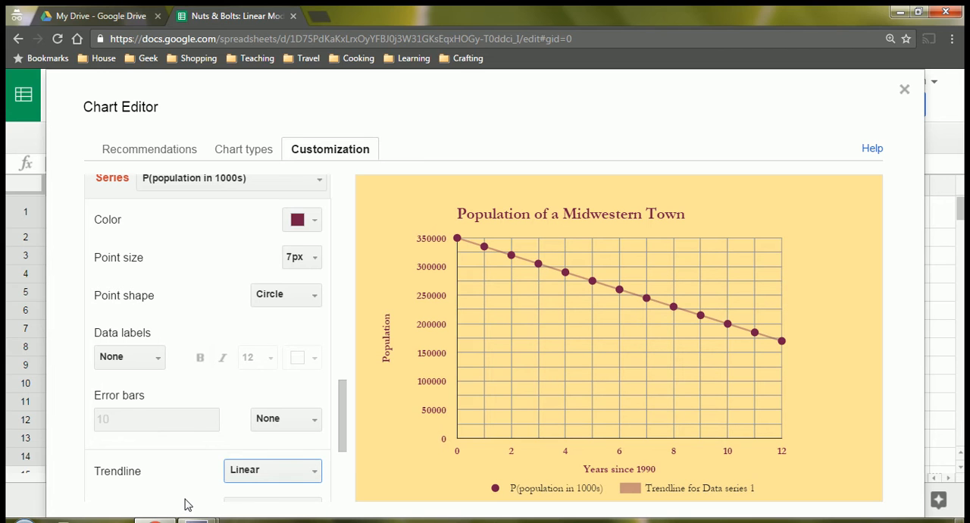
# Label the trendline with its equation and examine the equation in the chart legend.
pyautogui.scroll(-5, 190, 478)
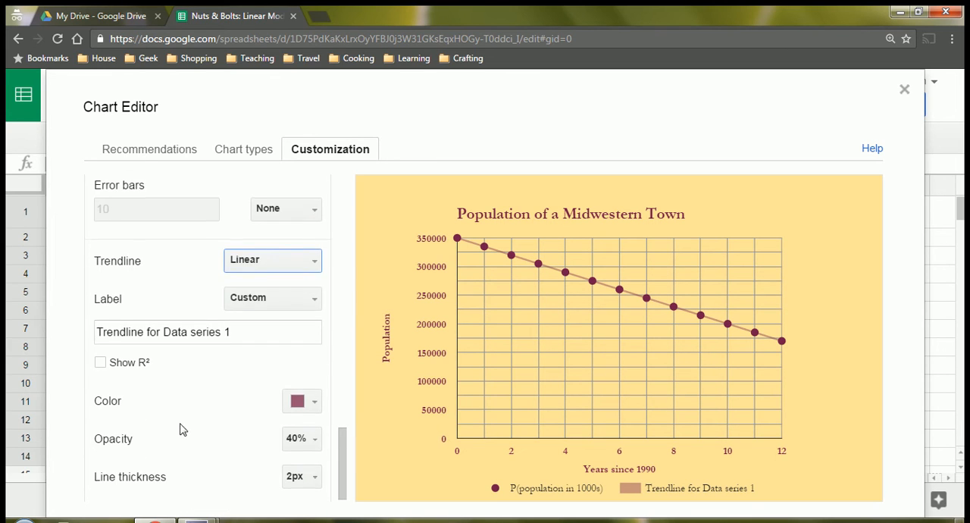
pyautogui.scroll(-1, 209, 373)
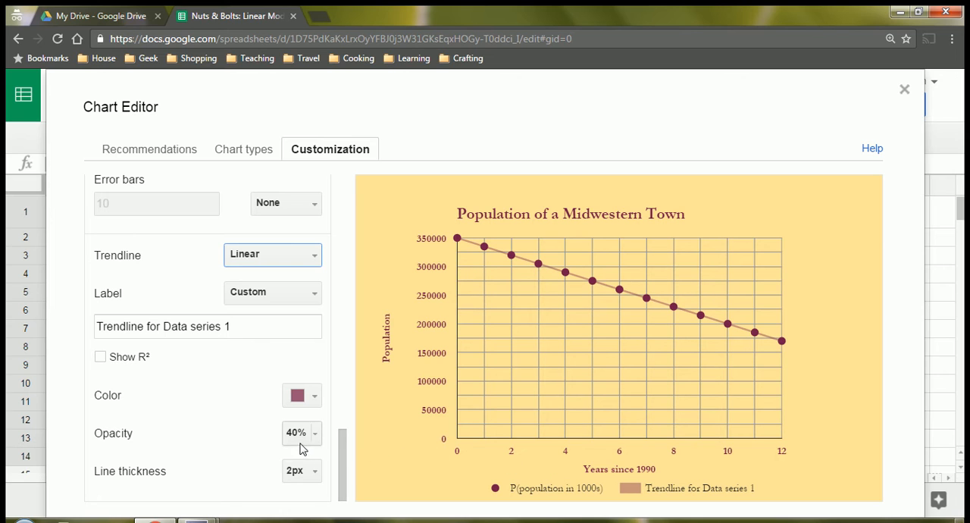
pyautogui.moveTo(91, 299); pyautogui.dragTo(129, 290)
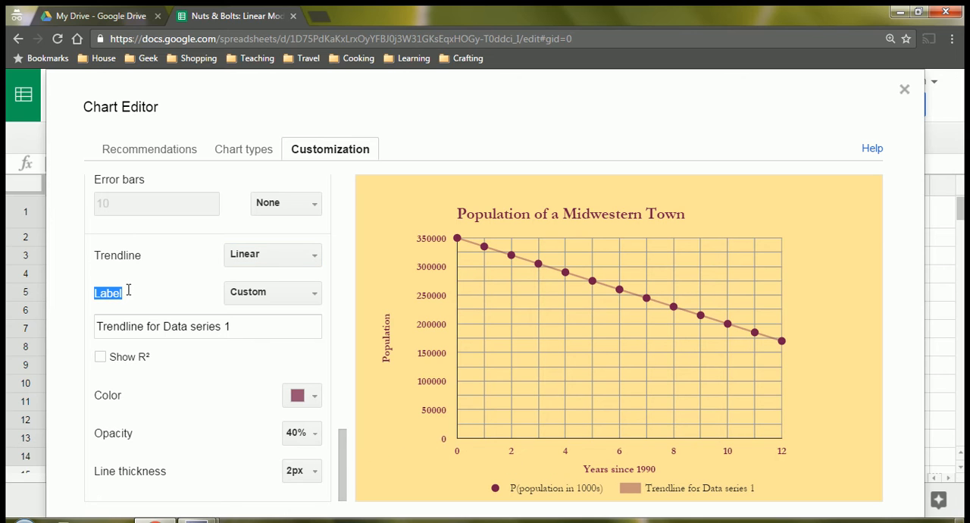
pyautogui.click(237, 297)
pyautogui.click(257, 347)
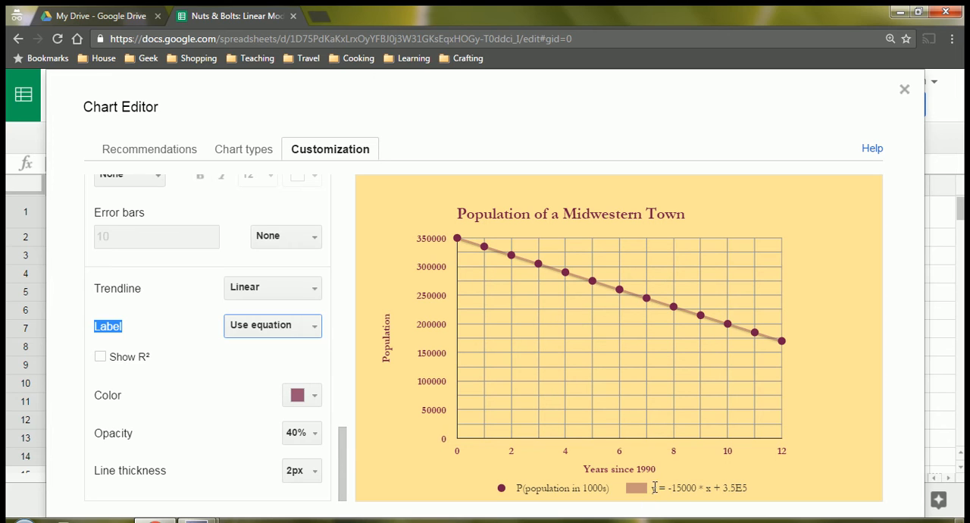
pyautogui.moveTo(654, 488); pyautogui.dragTo(748, 489)
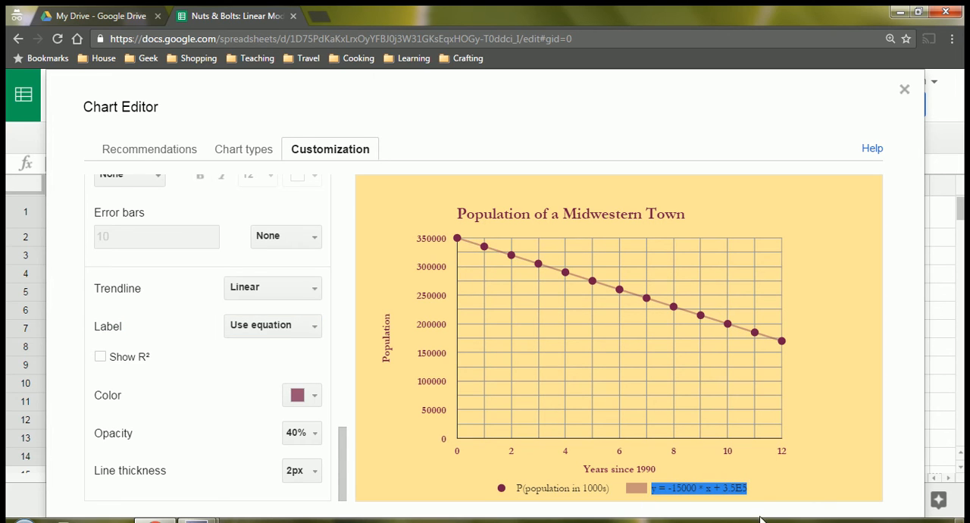
pyautogui.click(745, 505)
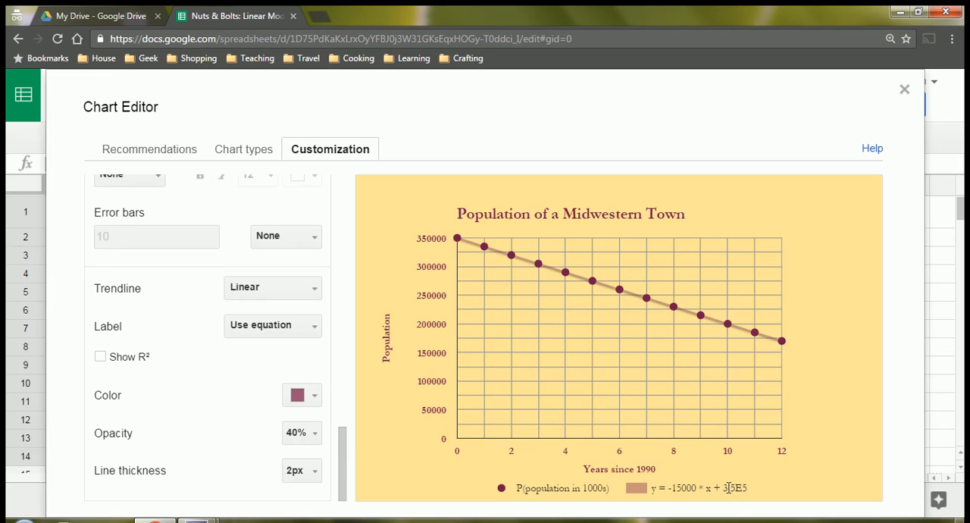
pyautogui.moveTo(727, 488); pyautogui.dragTo(744, 489)
pyautogui.click(739, 489)
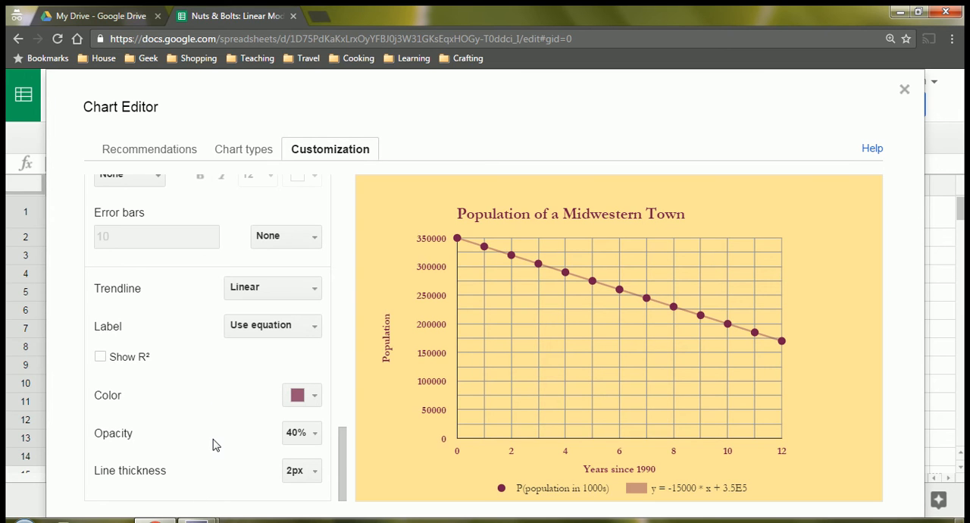
# Insert the customized chart into the sheet and place it beside the data, below the Starting Value and Rate cells.
pyautogui.hotkey('ctrl', '-')
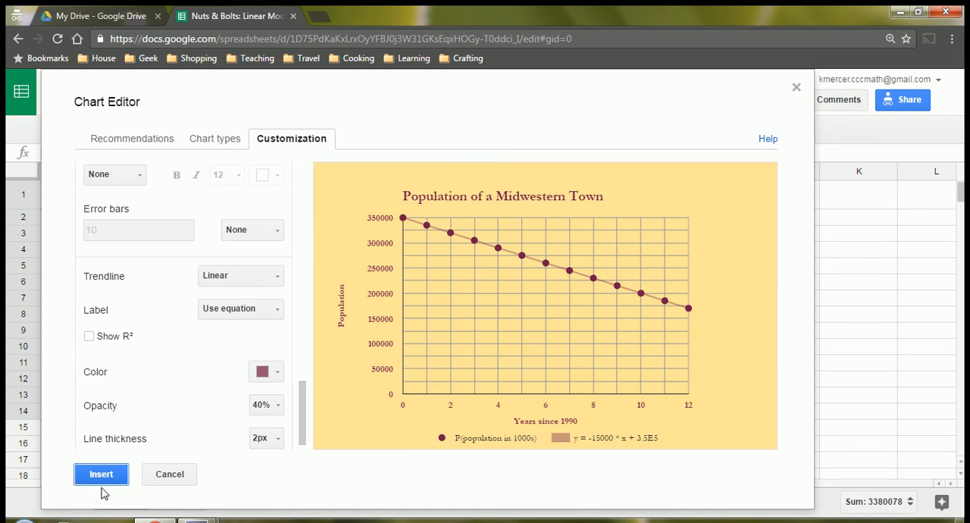
pyautogui.click(101, 475)
pyautogui.moveTo(84, 218); pyautogui.dragTo(234, 241)
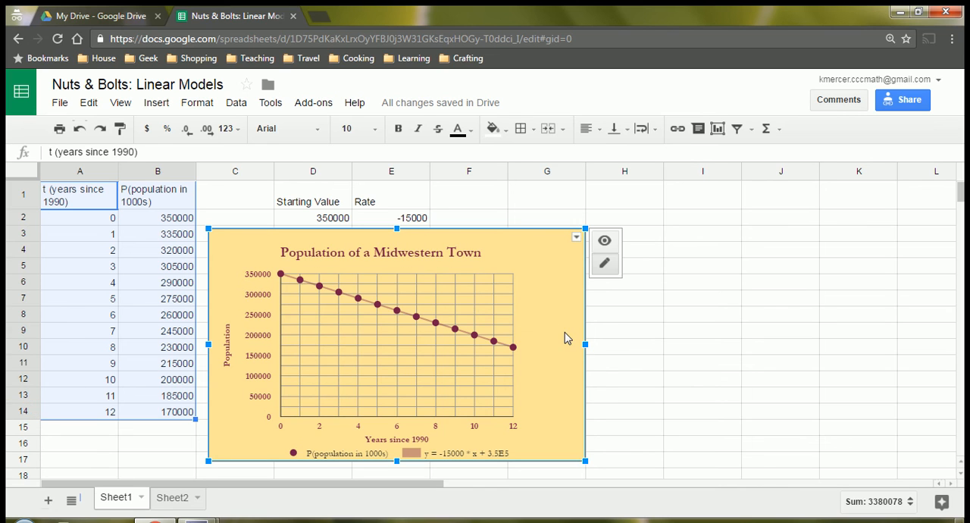
# Reopen the inserted chart's advanced editor to review its customization settings, and close it by updating the chart.
pyautogui.click(575, 238)
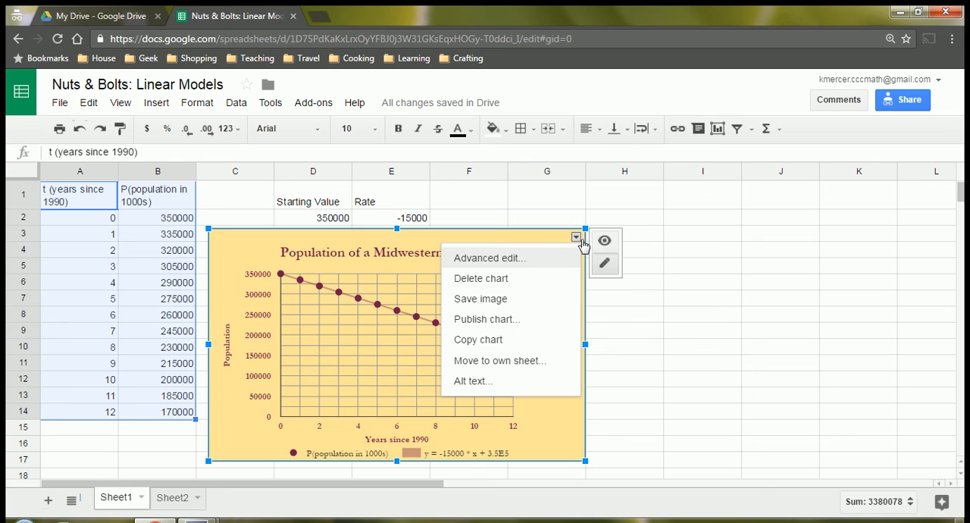
pyautogui.click(506, 259)
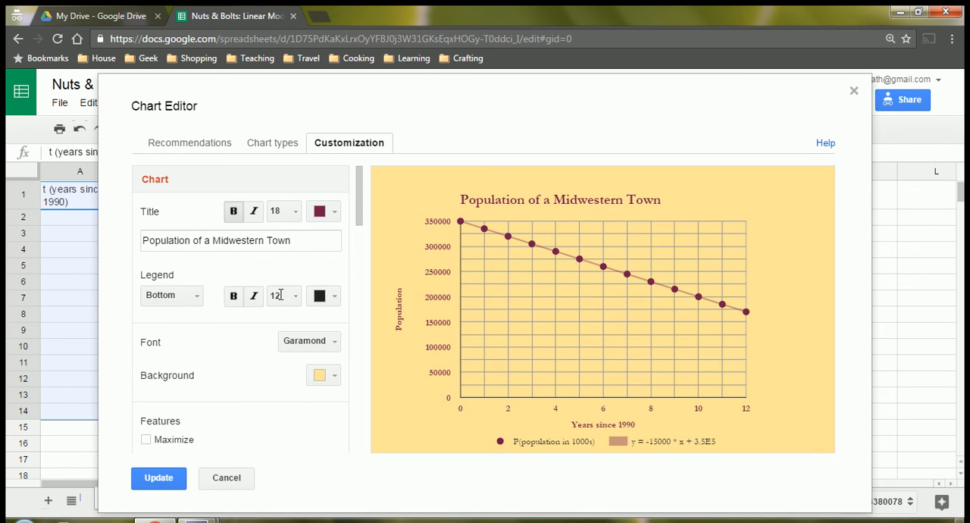
pyautogui.click(161, 483)
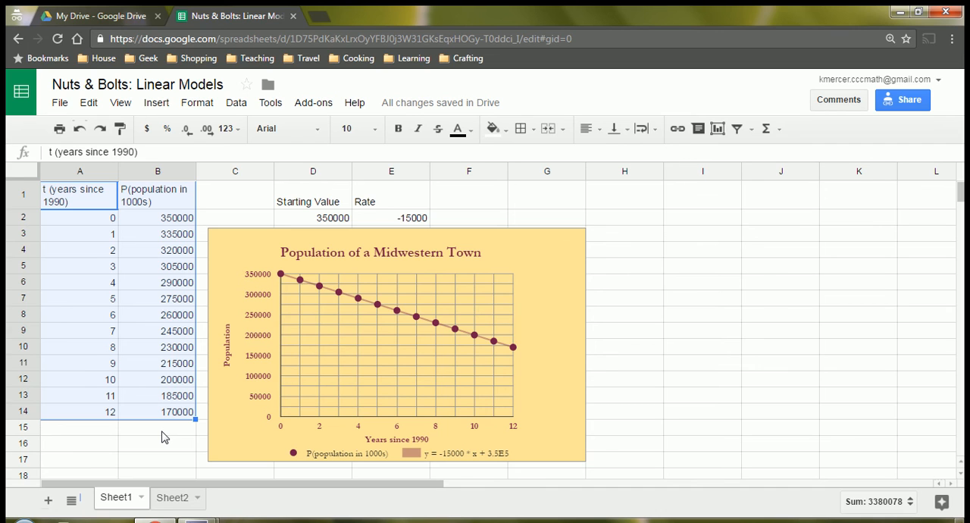
pyautogui.moveTo(197, 521)
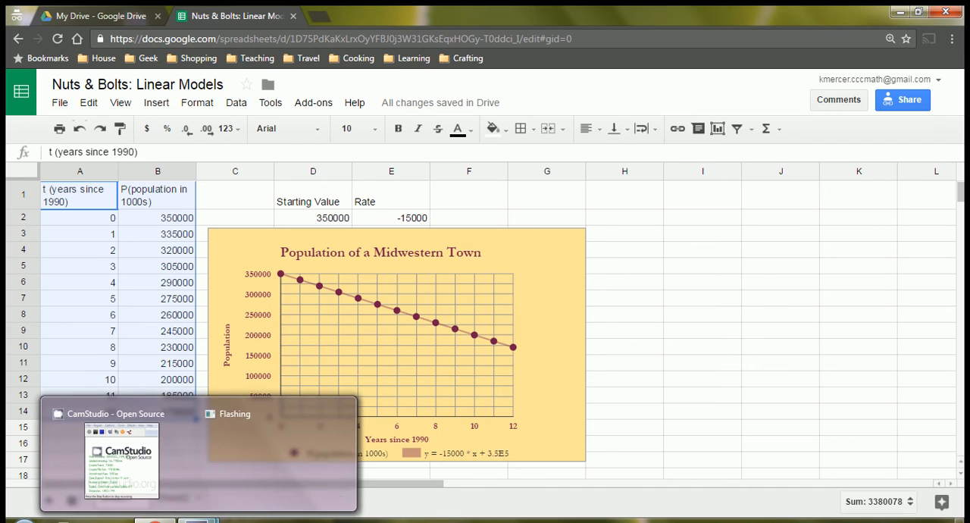